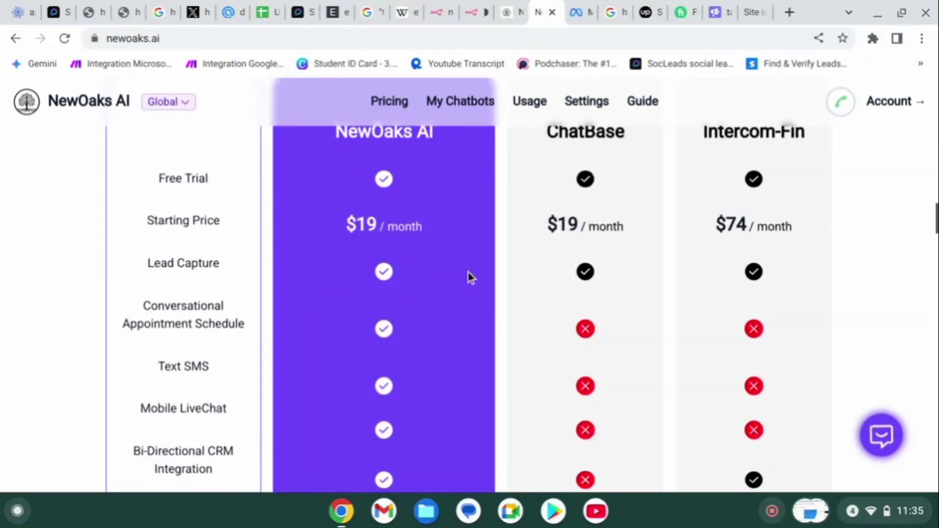
- Switch from the price comparison page to the chatbot creation page and open the My Chatbots list
scroll(450, 300, "down", 3)
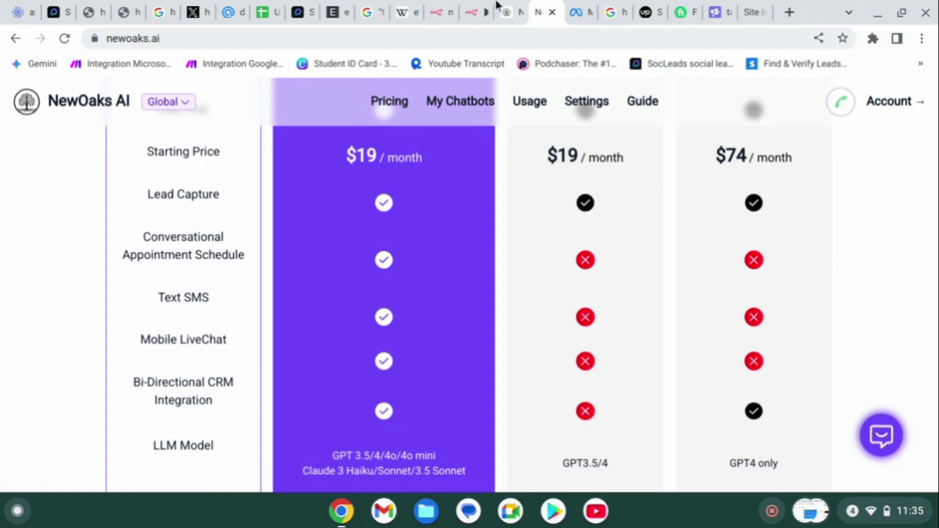
left_click(509, 8)
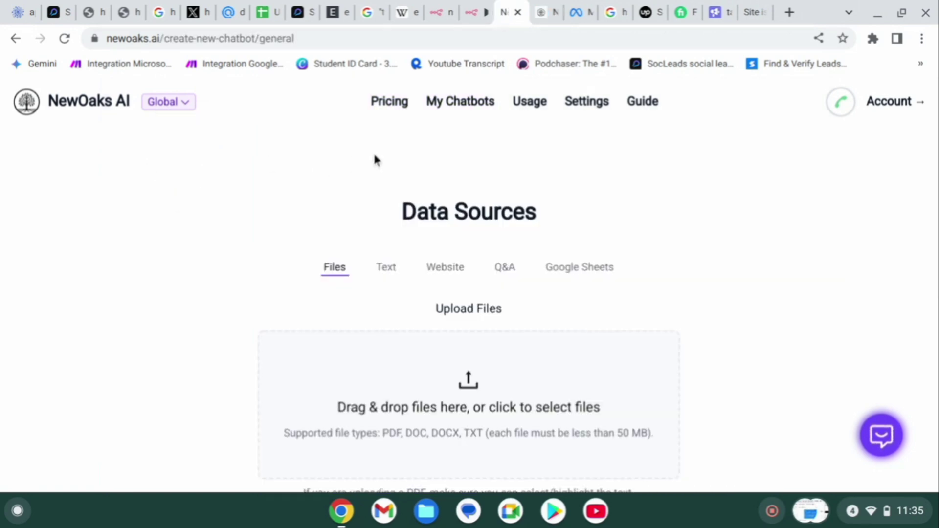
left_click(456, 112)
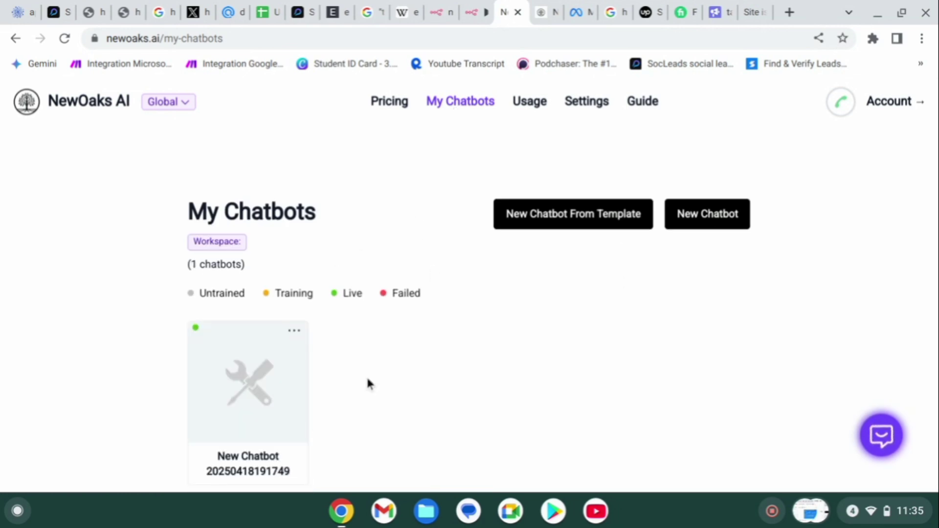
- Browse the available templates for a new chatbot and return to the My Chatbots list
left_click(557, 218)
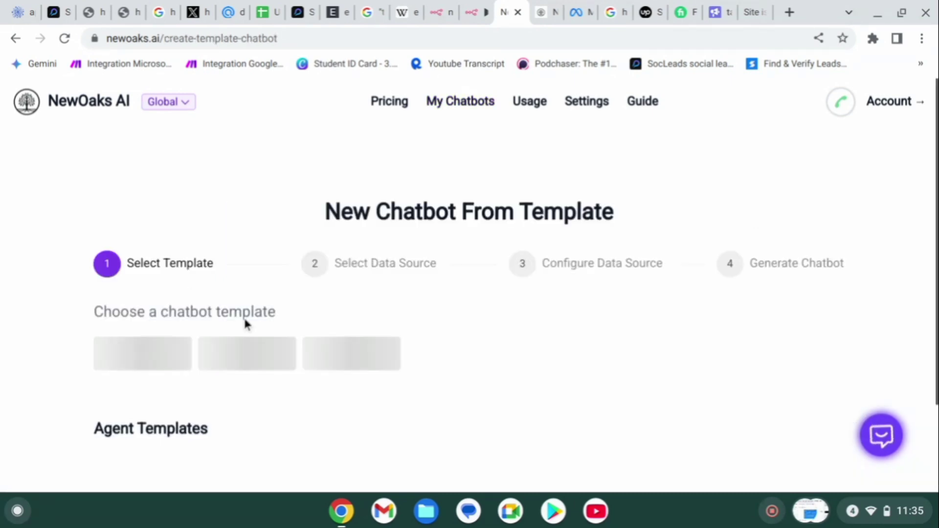
scroll(246, 323, "down", 3)
scroll(245, 322, "down", 2)
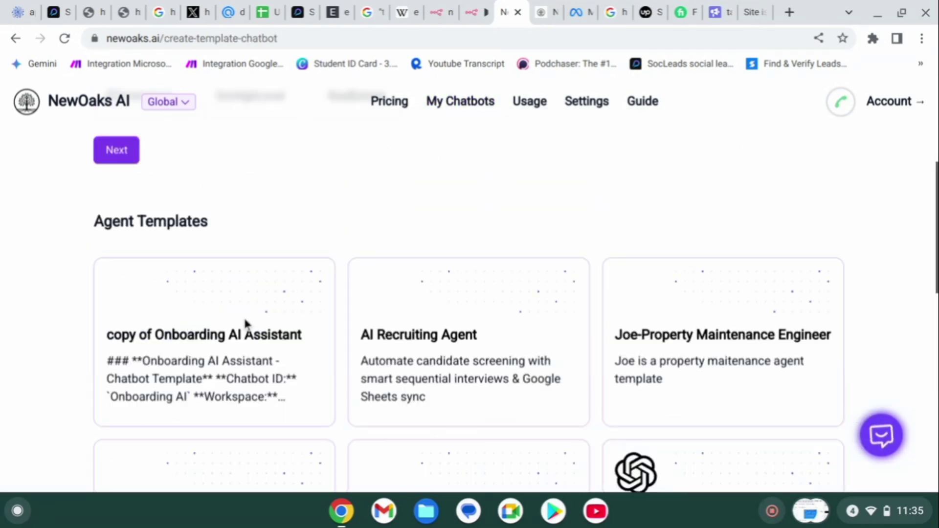
scroll(245, 323, "down", 8)
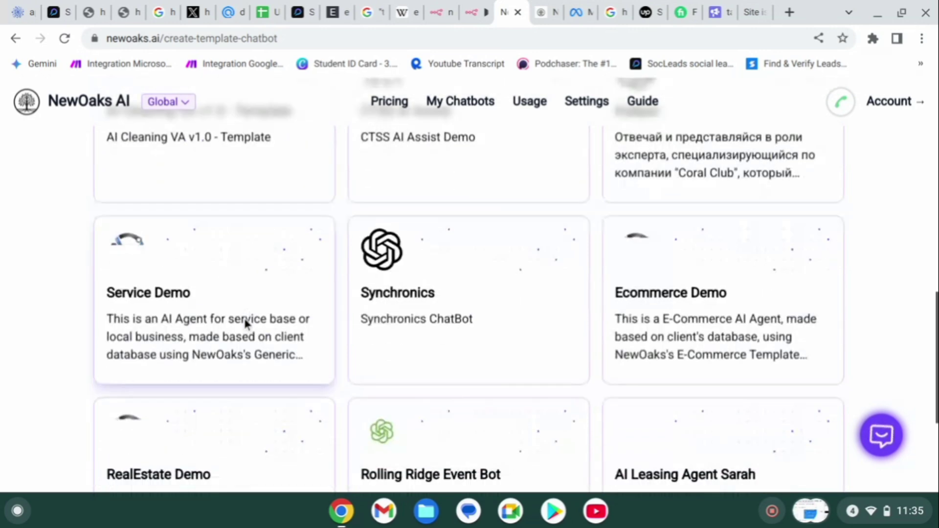
scroll(246, 323, "down", 4)
scroll(246, 324, "up", 7)
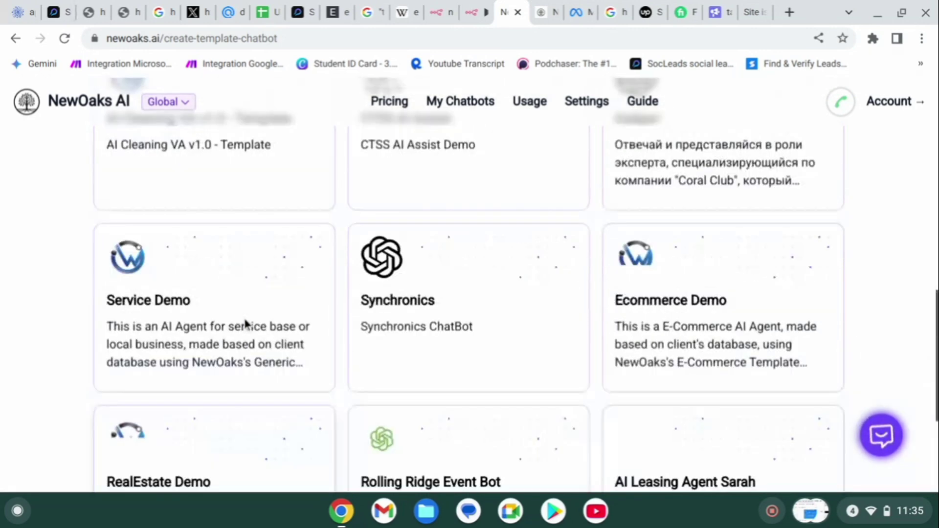
scroll(384, 280, "up", 1)
scroll(388, 284, "up", 9)
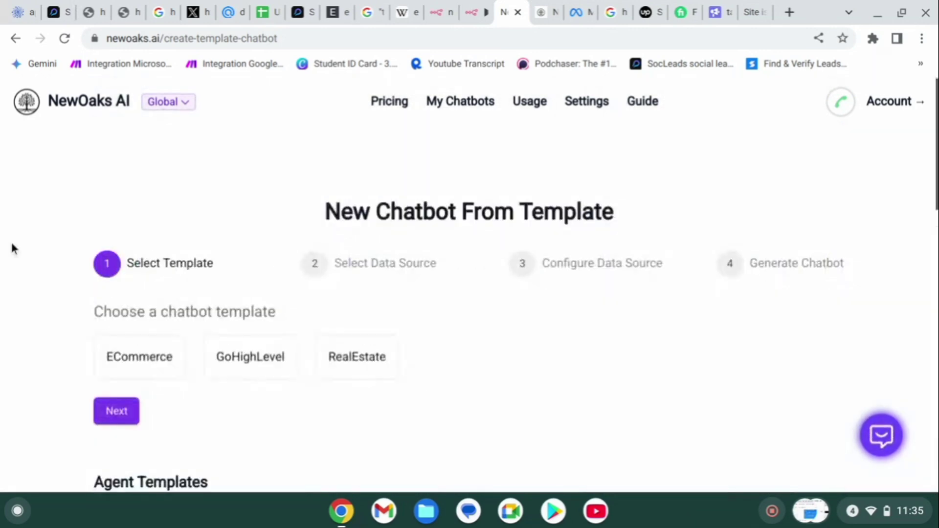
left_click(12, 44)
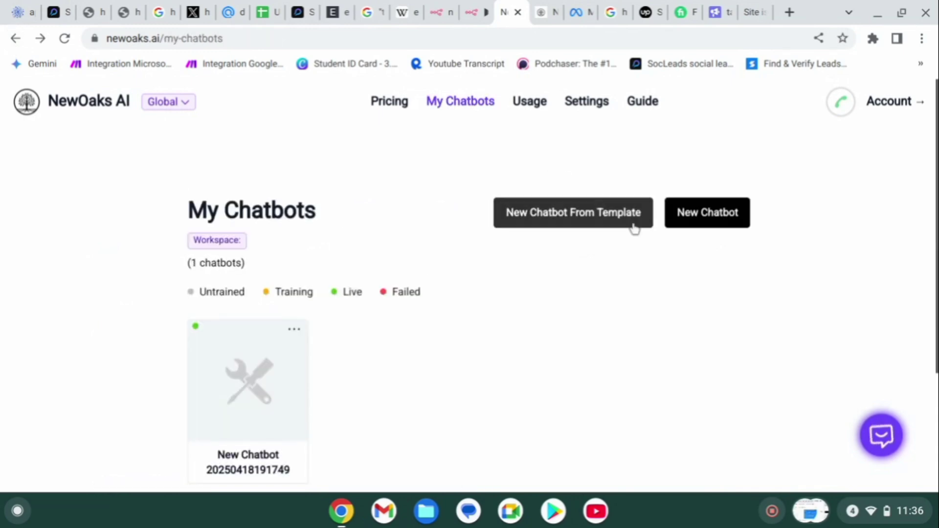
- Start a new chatbot without a template and look over its file upload and text data source options
left_click(701, 209)
scroll(509, 206, "down", 7)
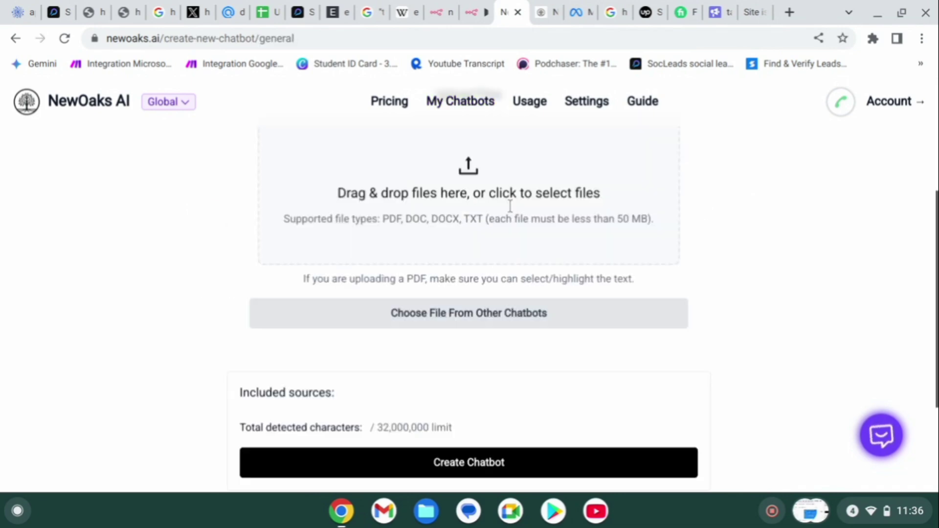
scroll(510, 205, "up", 7)
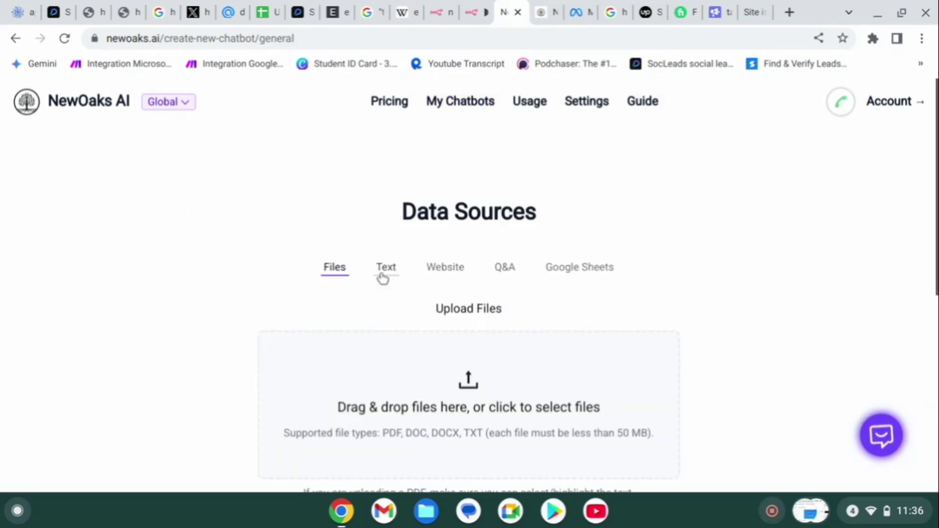
scroll(415, 270, "down", 1)
scroll(414, 272, "down", 3)
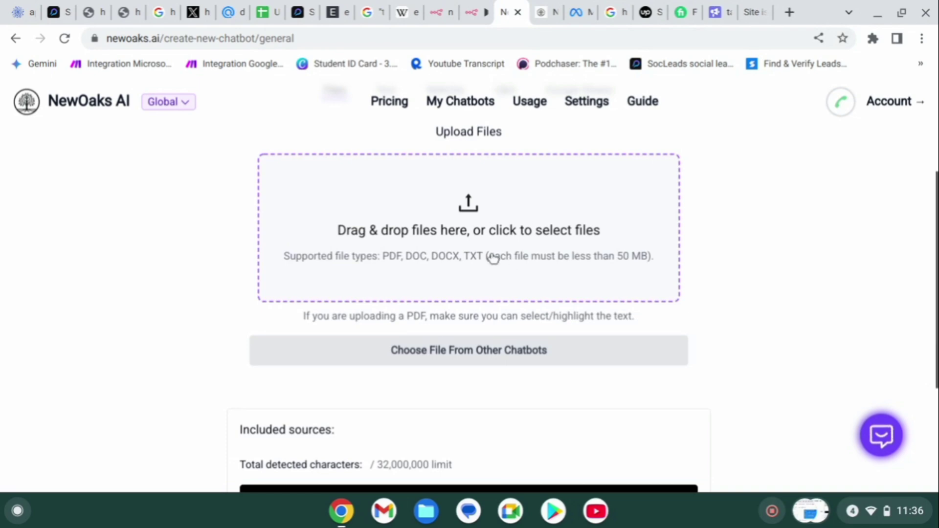
scroll(493, 258, "down", 3)
scroll(493, 258, "up", 7)
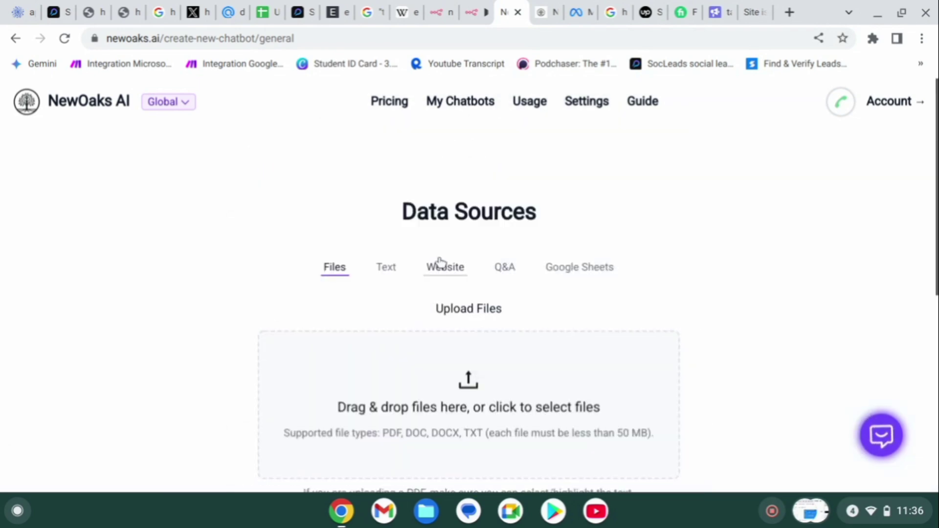
left_click(394, 267)
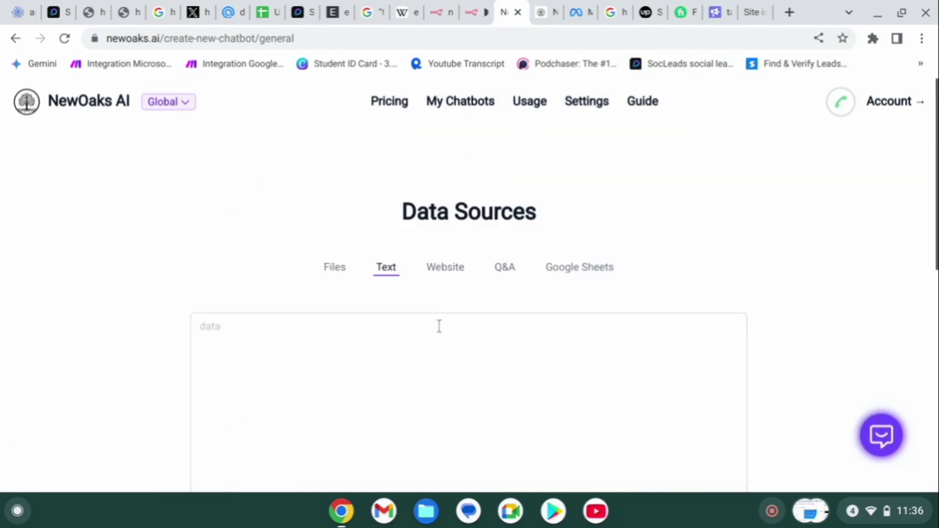
scroll(429, 337, "down", 4)
scroll(428, 337, "up", 4)
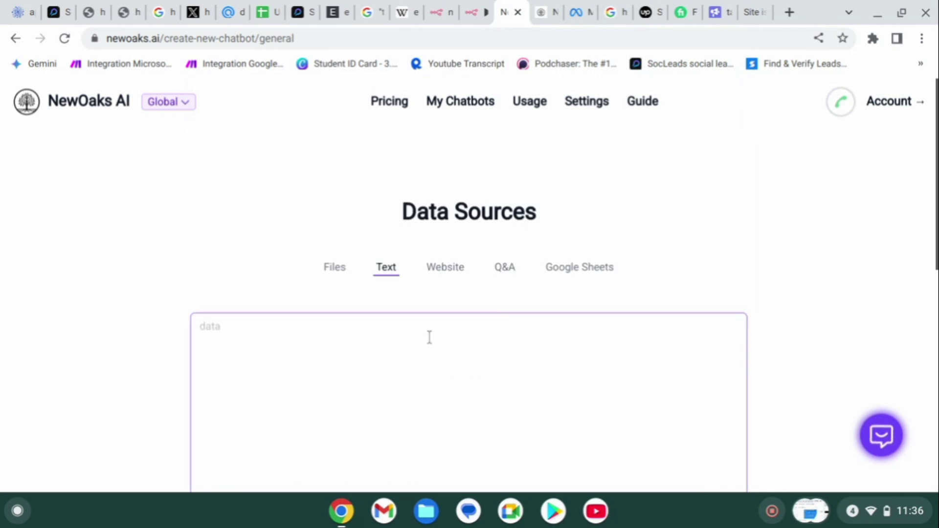
left_click(443, 270)
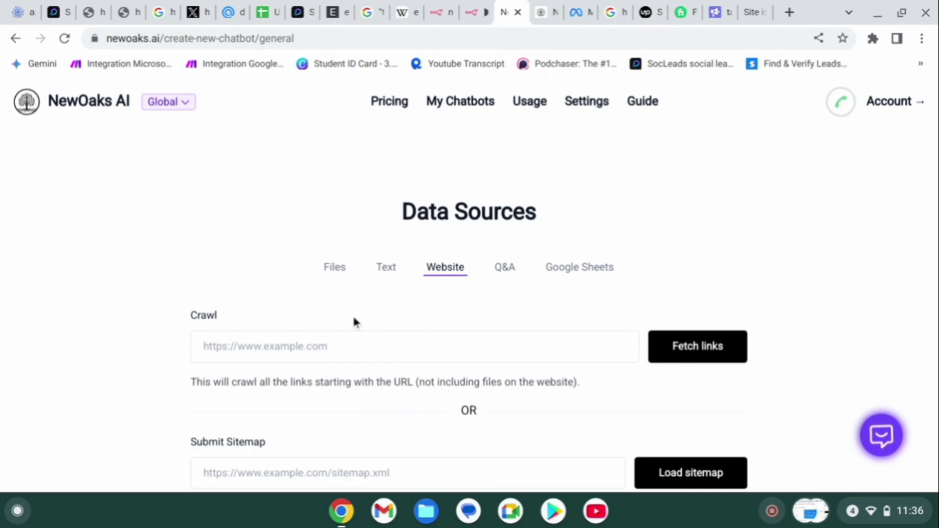
left_click(163, 38)
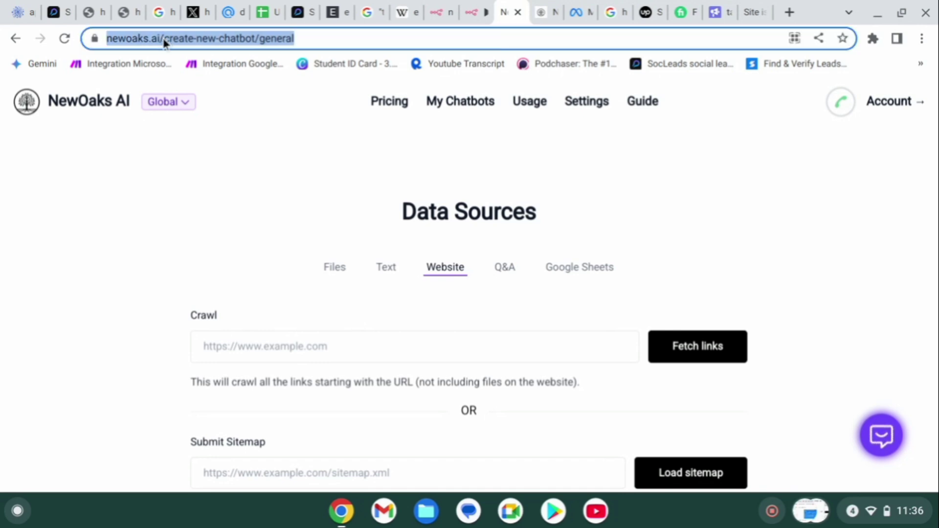
left_click(166, 39)
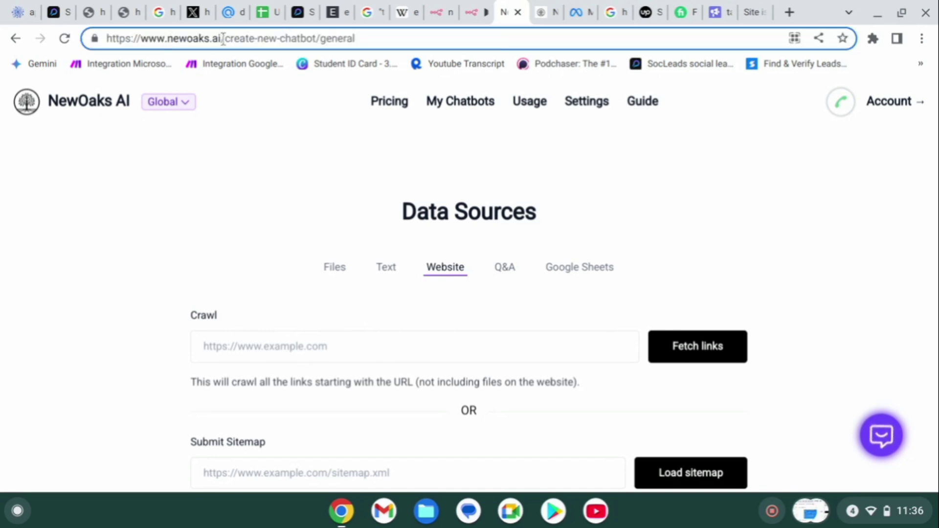
left_click_drag(224, 38, 78, 38)
key("ctrl+c")
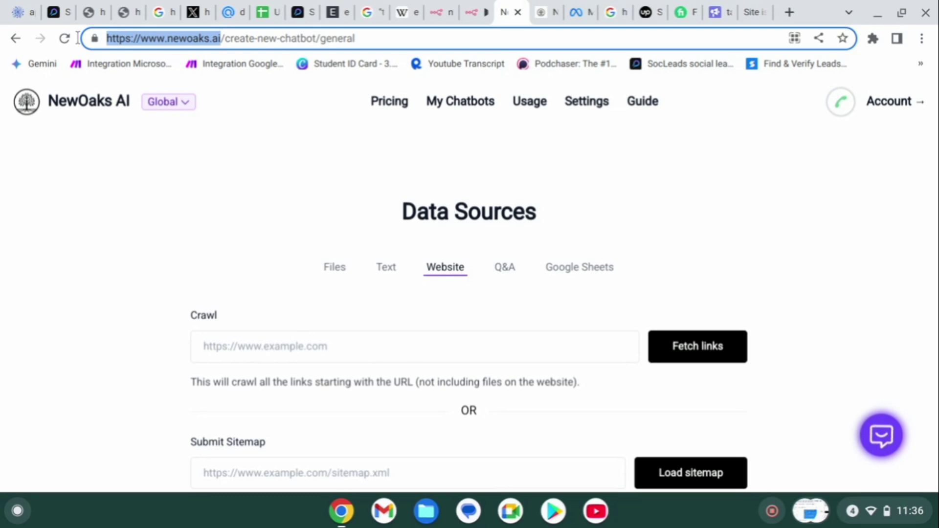
left_click(213, 341)
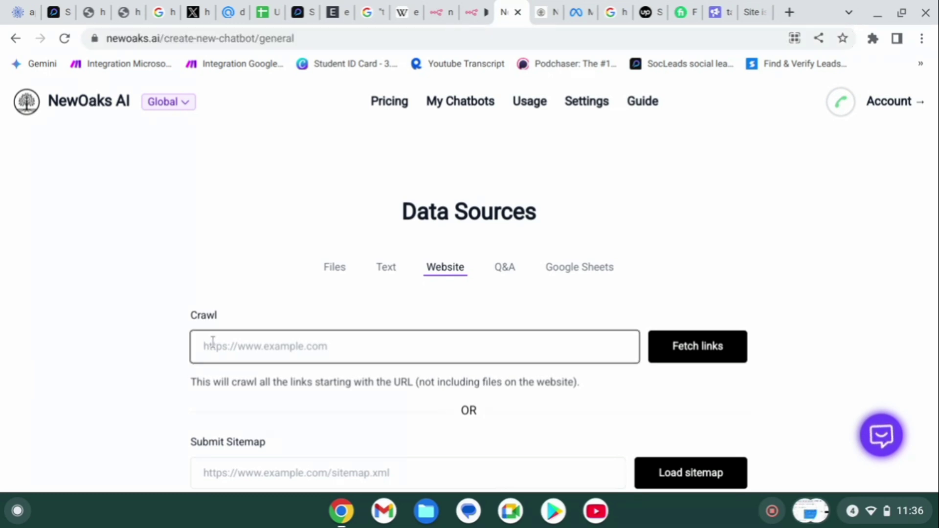
key("ctrl+v")
scroll(213, 341, "down", 3)
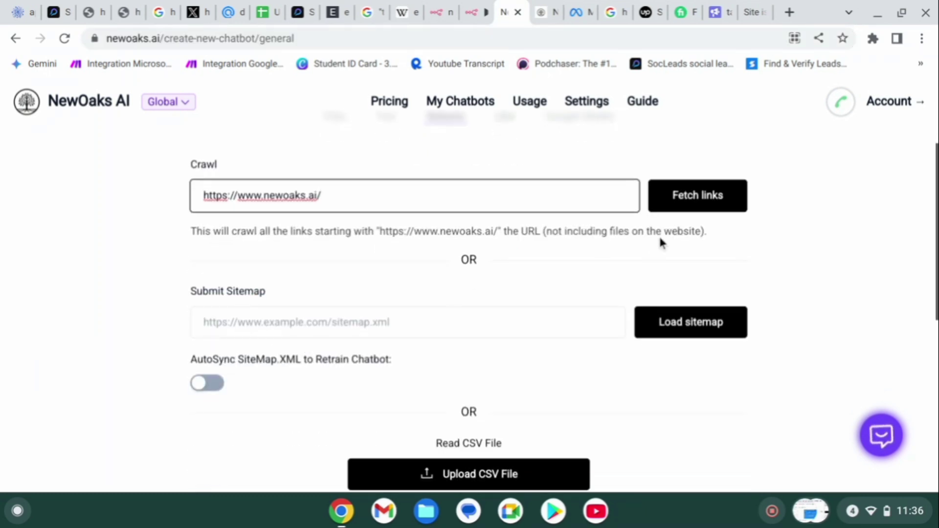
left_click(685, 202)
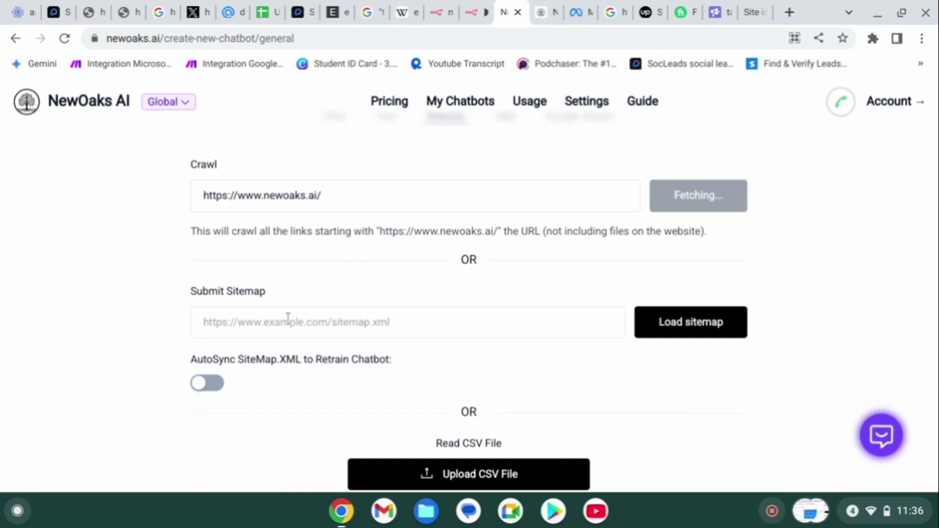
- Review the website source's sitemap and CSV options and the list of included links fetched by the crawl
scroll(288, 319, "down", 5)
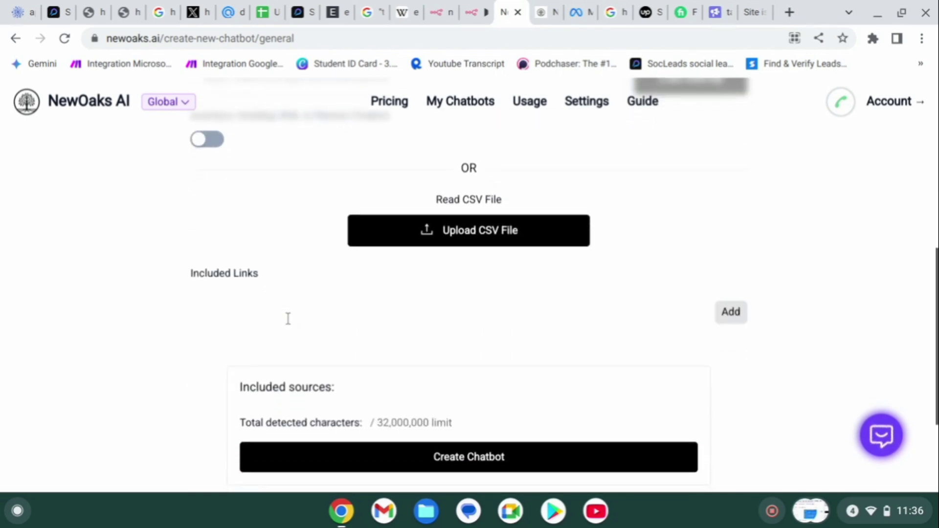
scroll(210, 369, "up", 8)
scroll(190, 415, "down", 3)
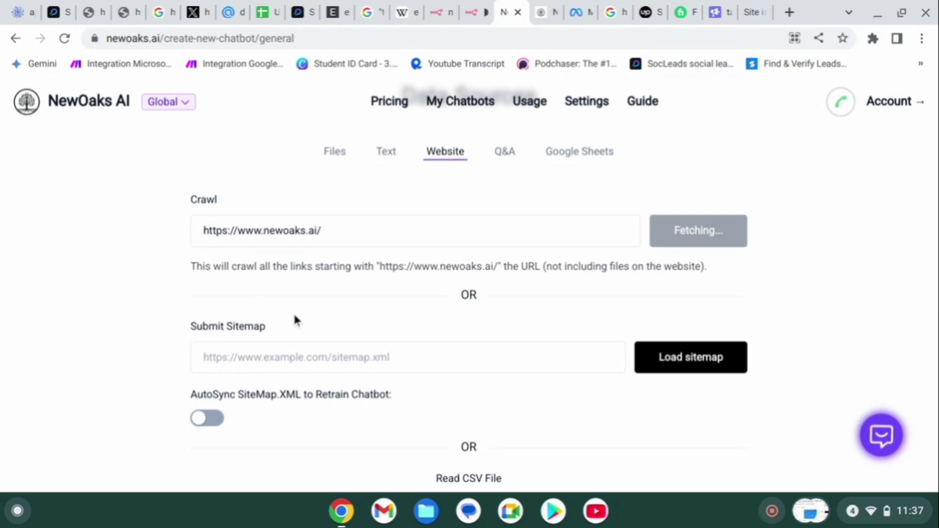
left_click_drag(293, 318, 355, 427)
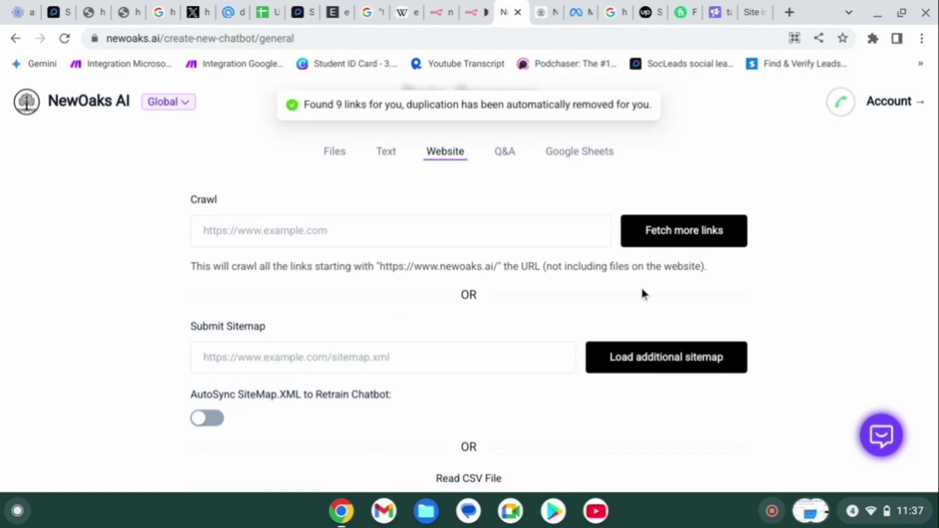
scroll(574, 315, "down", 10)
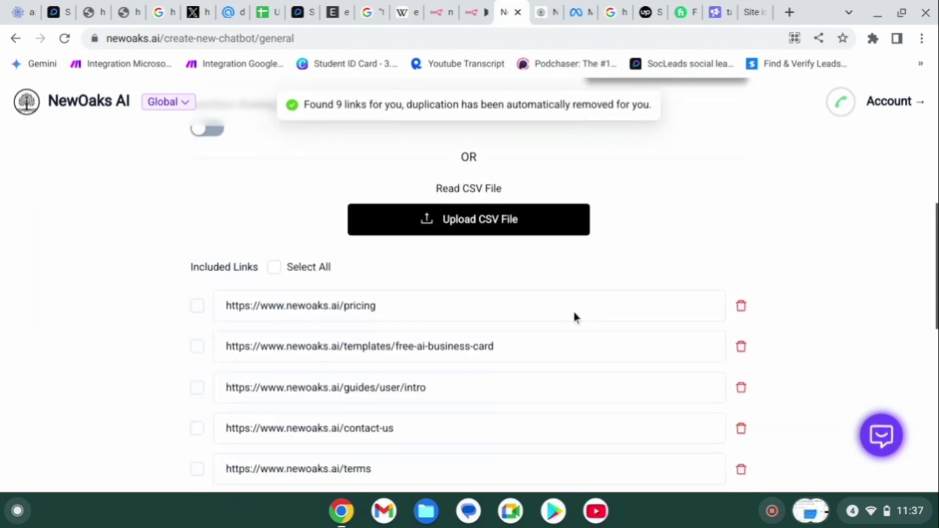
scroll(574, 315, "down", 5)
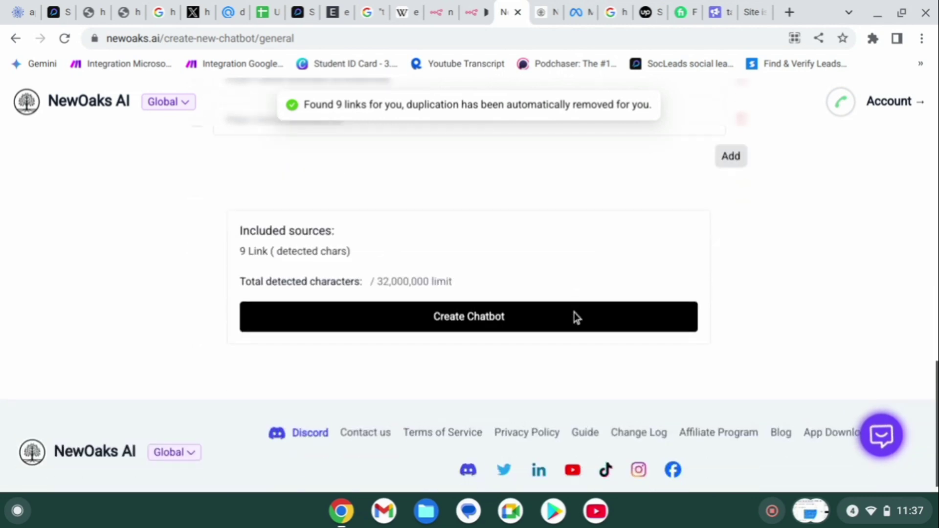
scroll(459, 297, "up", 15)
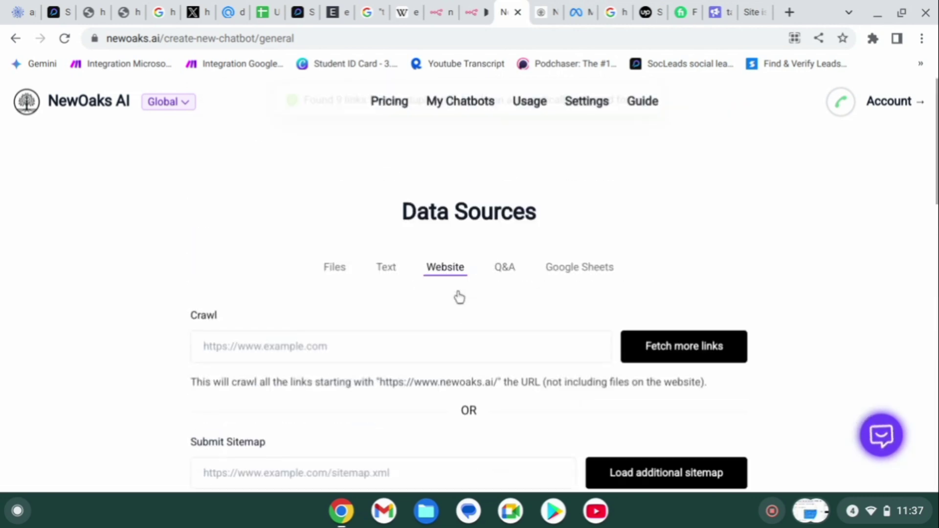
- Add a Q&A data source with the question "who are you" and the answer "ai assistance"
left_click(505, 277)
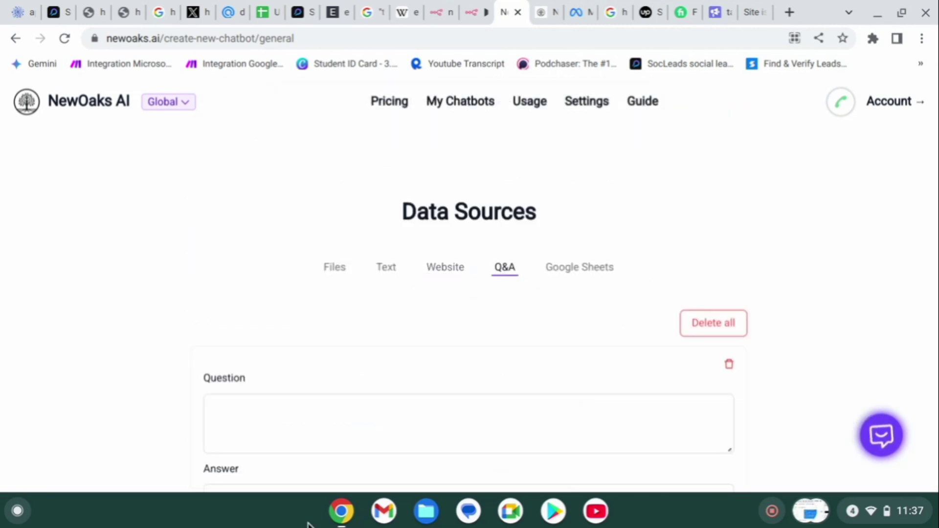
left_click(293, 428)
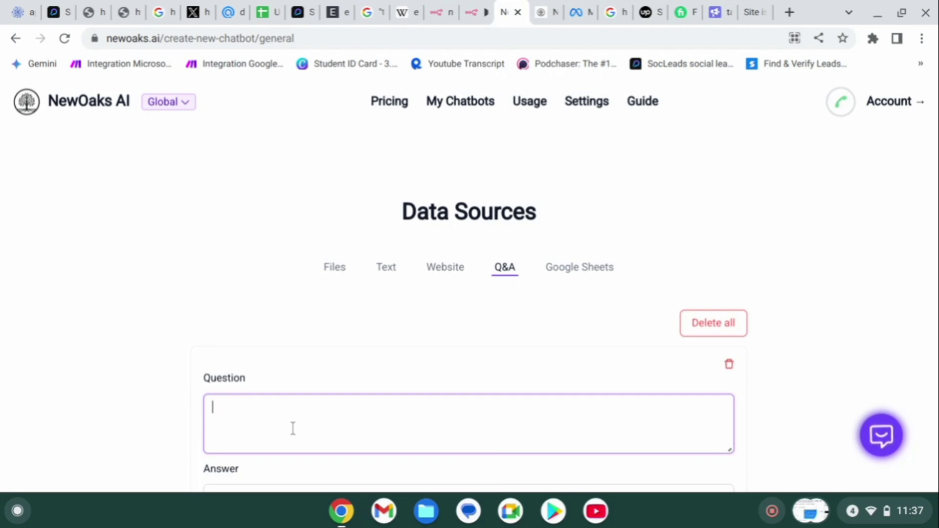
type("who are you")
scroll(292, 428, "down", 4)
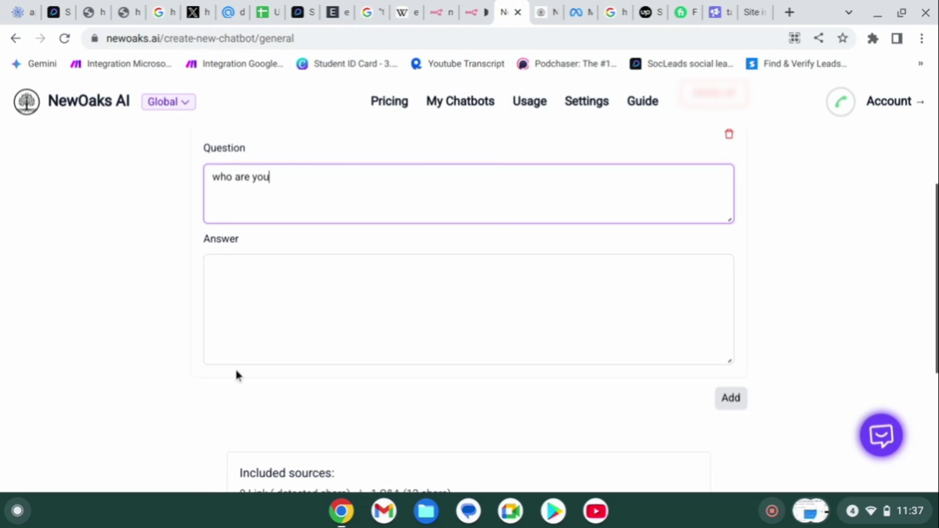
left_click(239, 299)
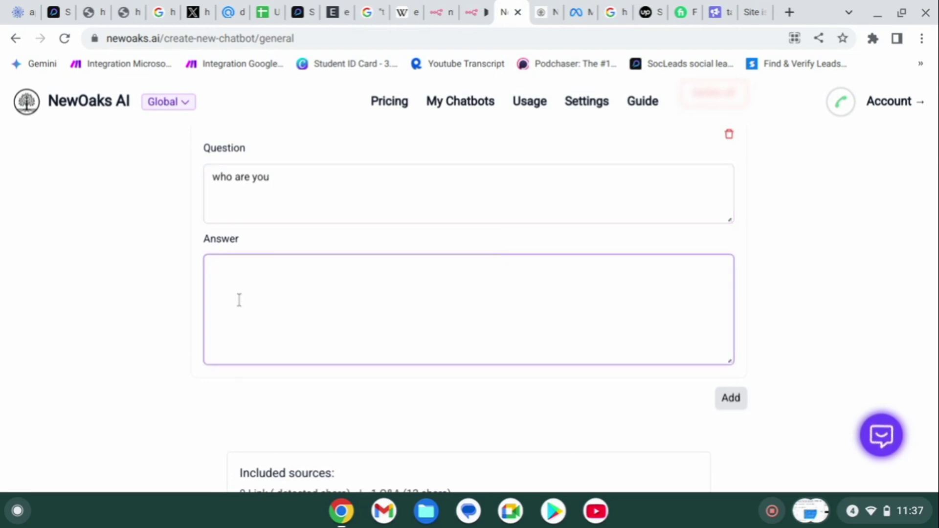
type("ai assistance")
- Create the chatbot from the included website links and Q&A pair and let its training finish
scroll(237, 298, "up", 2)
scroll(237, 299, "down", 7)
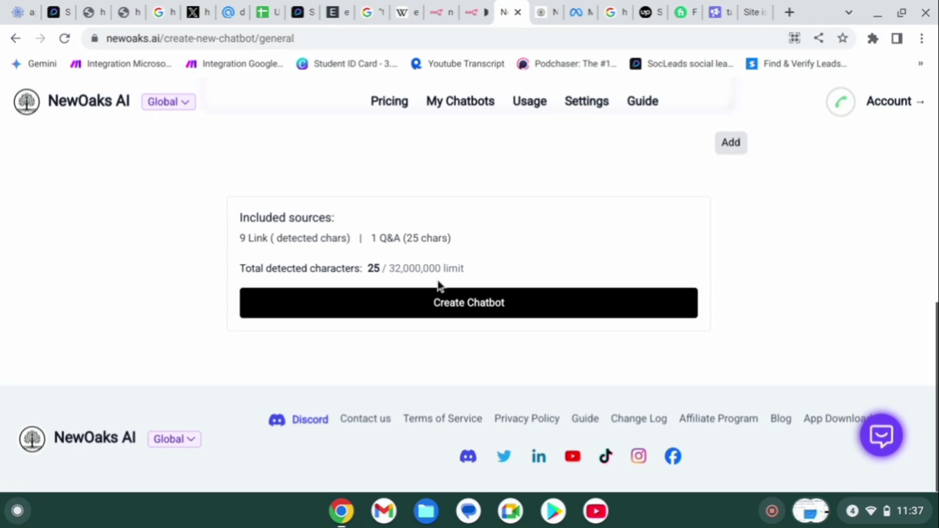
left_click(422, 315)
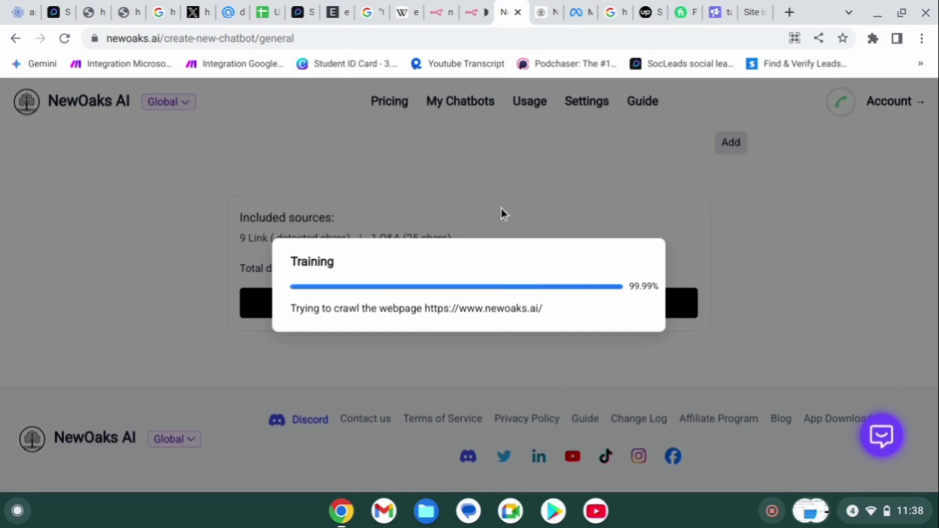
scroll(504, 214, "up", 1)
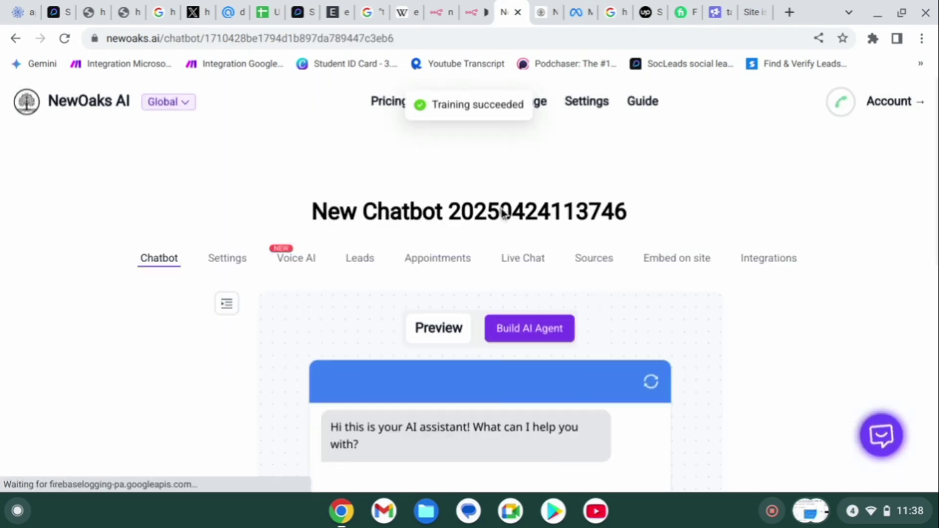
- Test the trained chatbot in its preview chat by asking "what is time now"
scroll(503, 214, "down", 5)
scroll(500, 213, "down", 2)
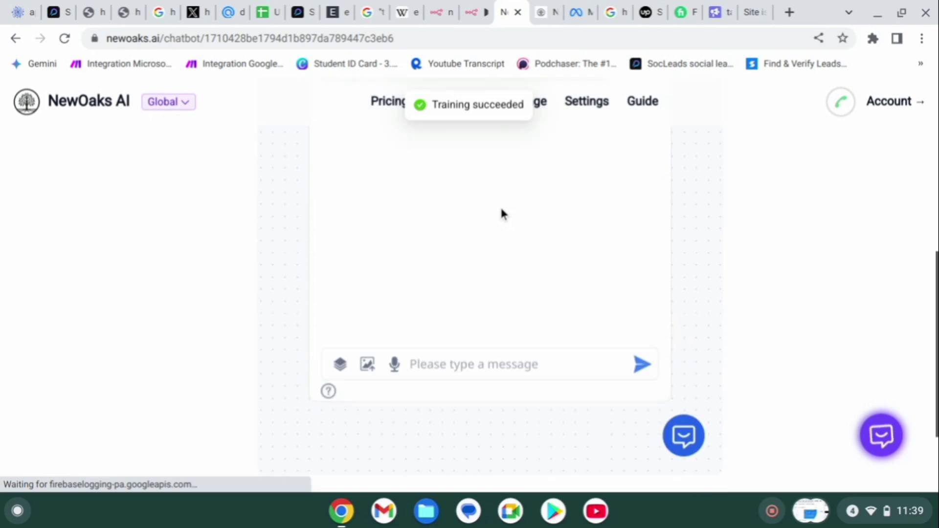
left_click(462, 362)
type("what ")
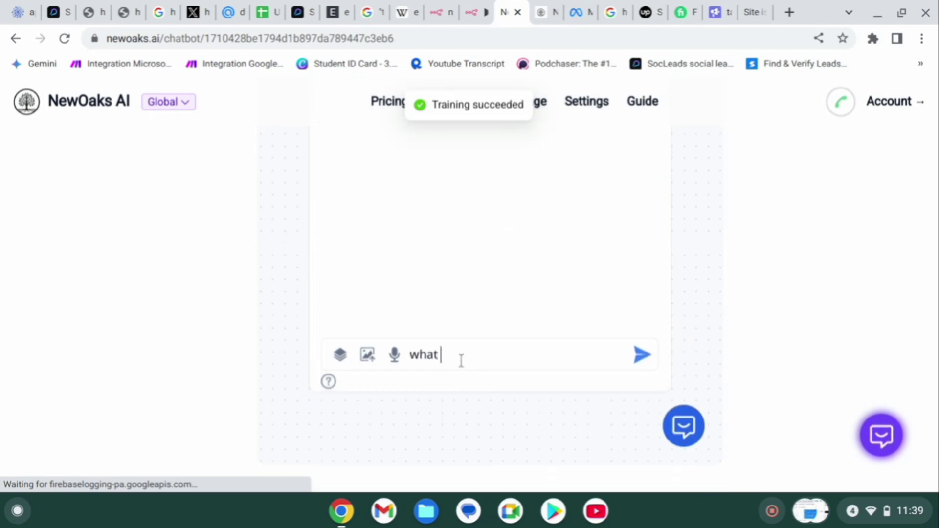
type("is t")
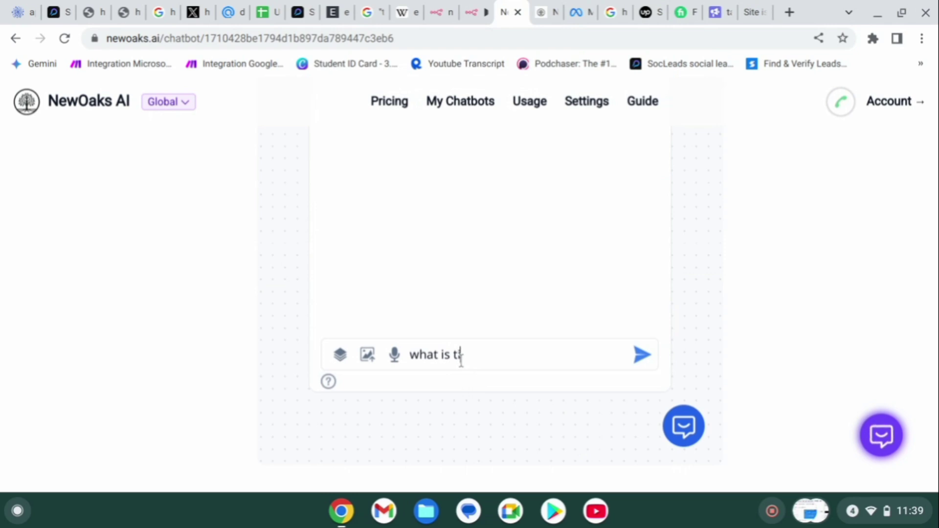
type("ime now")
key("Return")
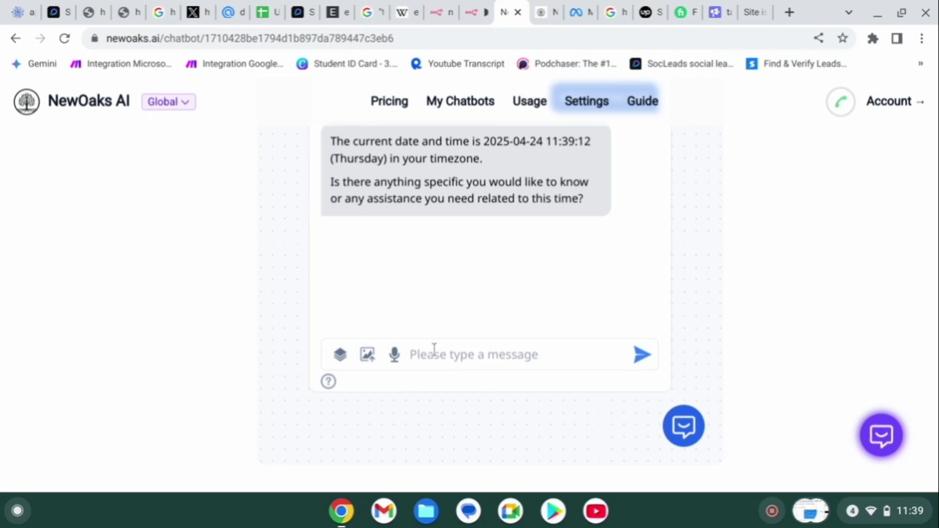
- Ask the chatbot "how to build chatbot" in the preview chat and read its full reply
scroll(522, 184, "down", 2)
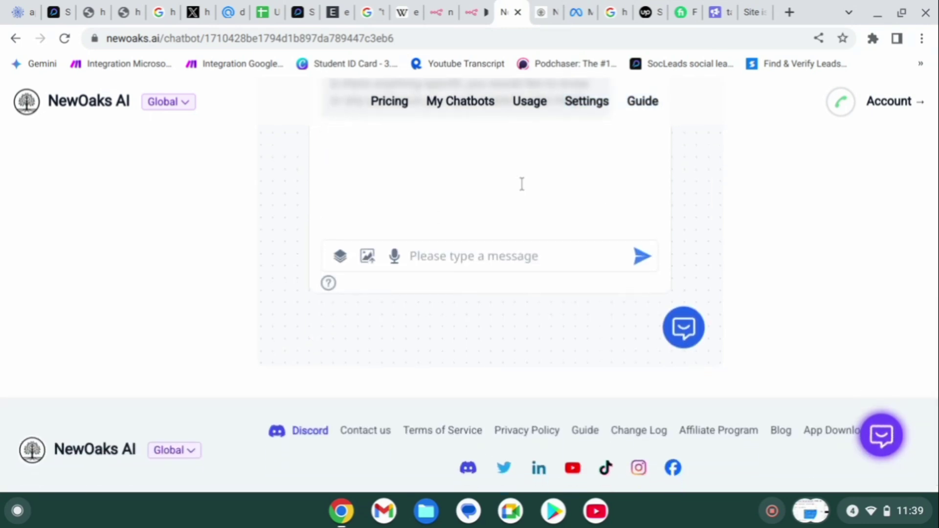
type("ho")
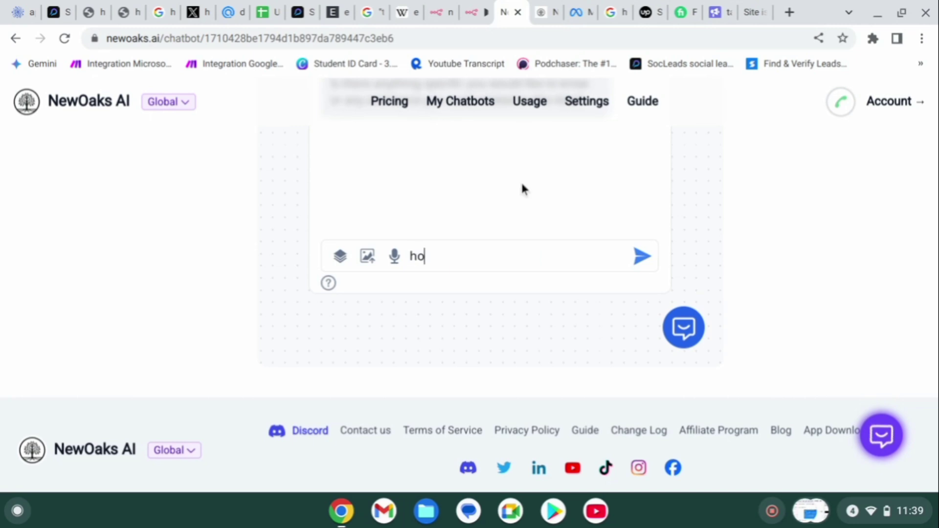
type("w to build ")
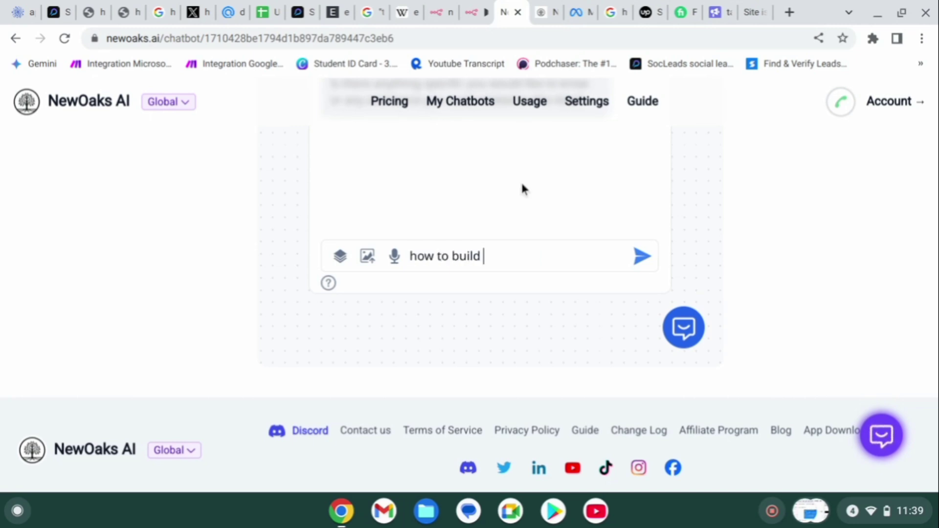
type("chatbot")
key("Return")
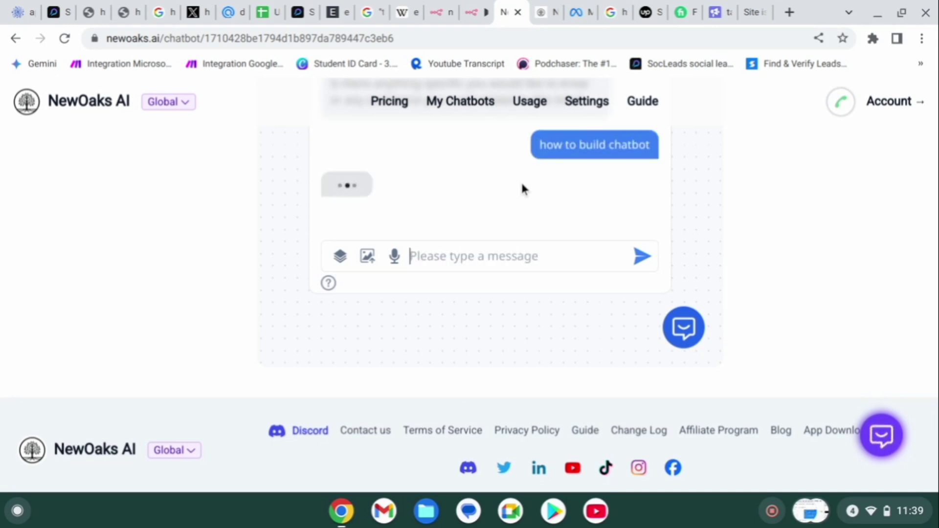
scroll(521, 189, "down", 5)
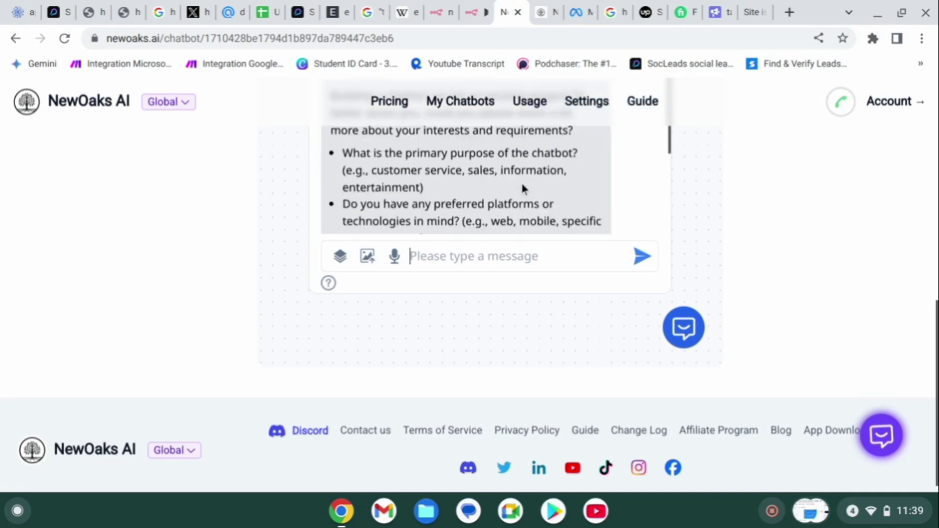
scroll(503, 208, "up", 5)
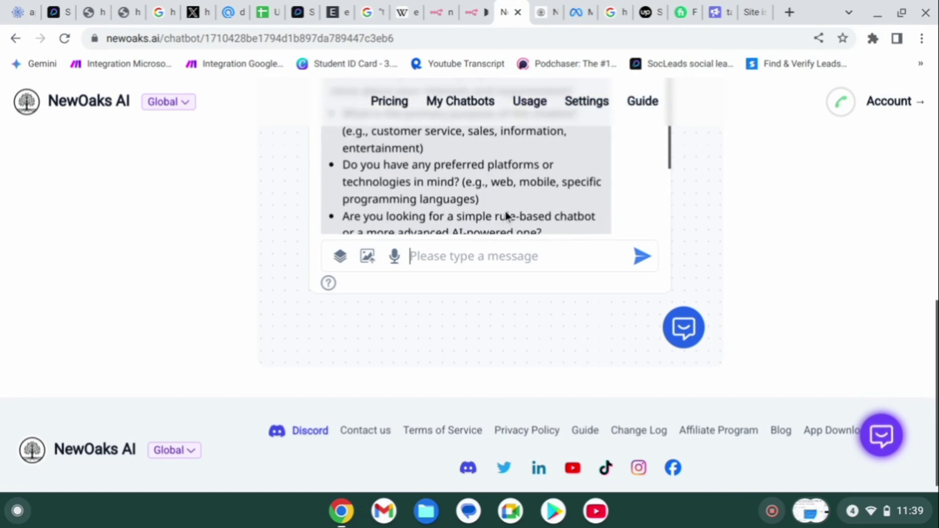
scroll(504, 208, "down", 5)
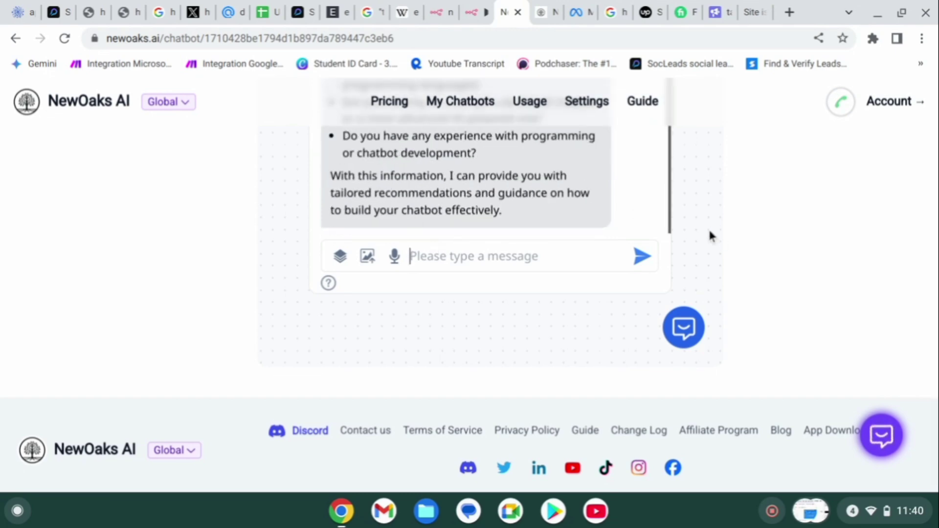
- Shorten the chatbot's name to "New Chatbot" in its general settings by removing the trailing number
scroll(708, 224, "up", 10)
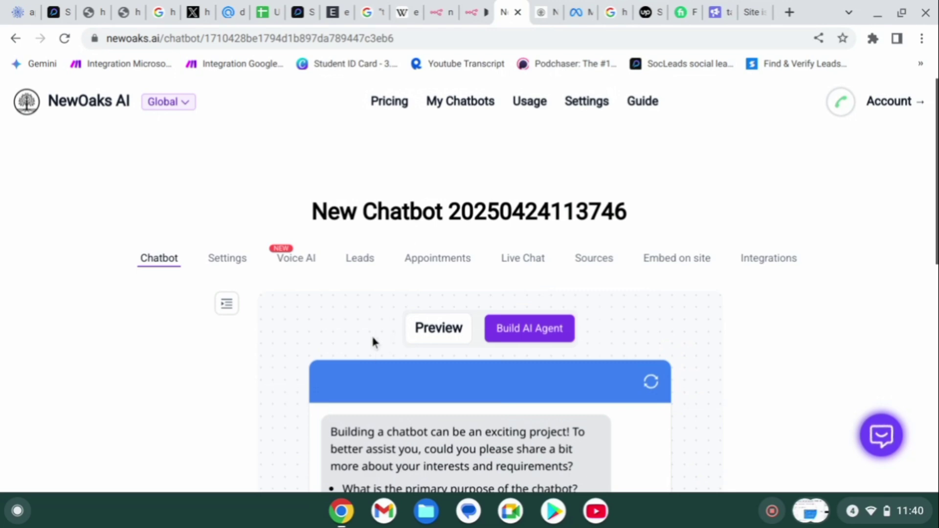
scroll(419, 285, "down", 7)
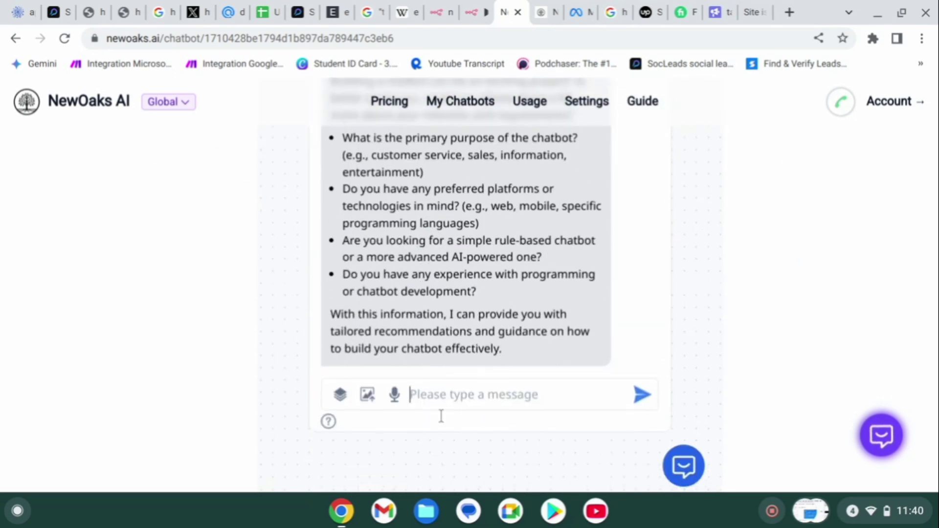
scroll(306, 235, "up", 7)
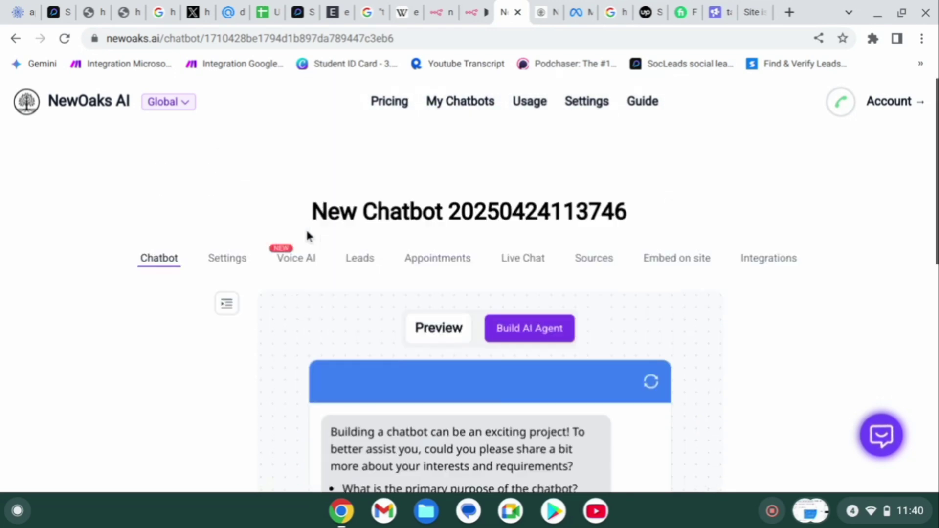
left_click(225, 263)
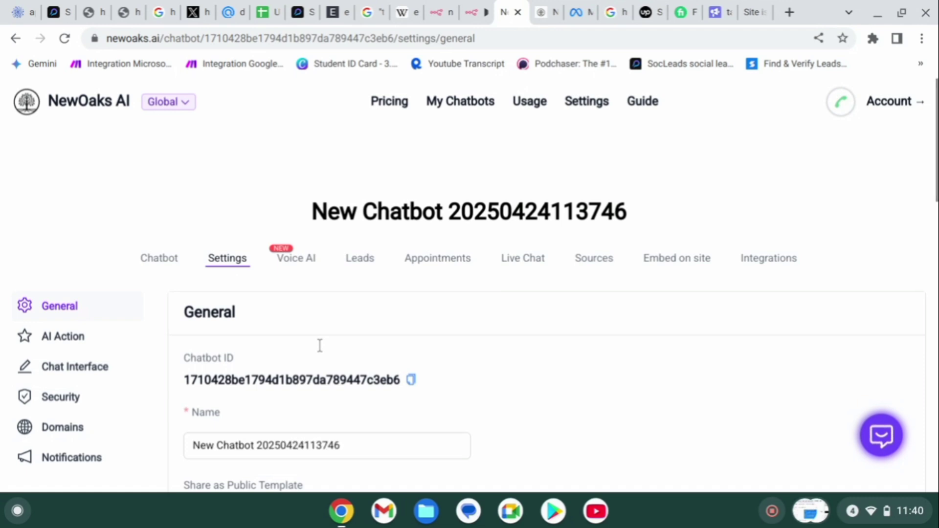
scroll(319, 345, "down", 3)
left_click(345, 312)
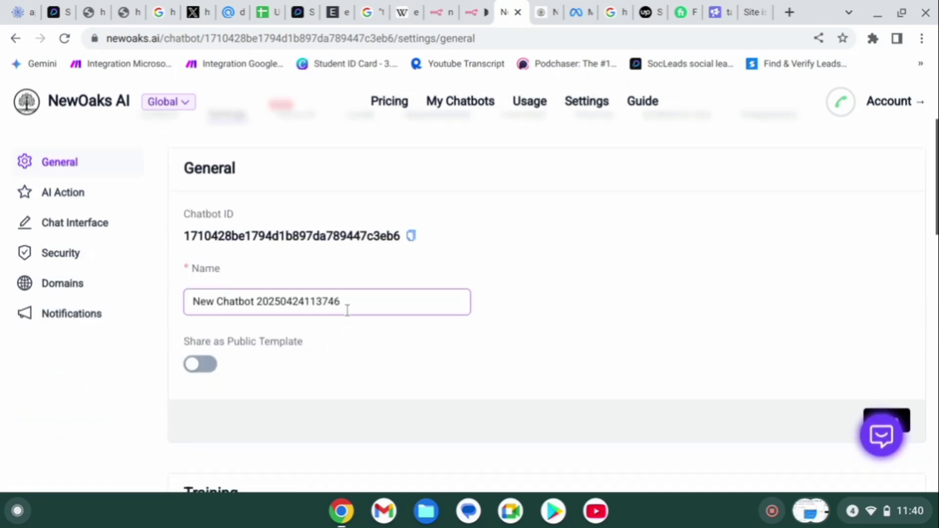
key("BackSpace")
key("BackSpace")
key("BackSpace")
key("BackSpace")
key("BackSpace")
key("BackSpace")
key("BackSpace")
key("BackSpace")
key("BackSpace")
key("BackSpace")
key("BackSpace")
key("BackSpace")
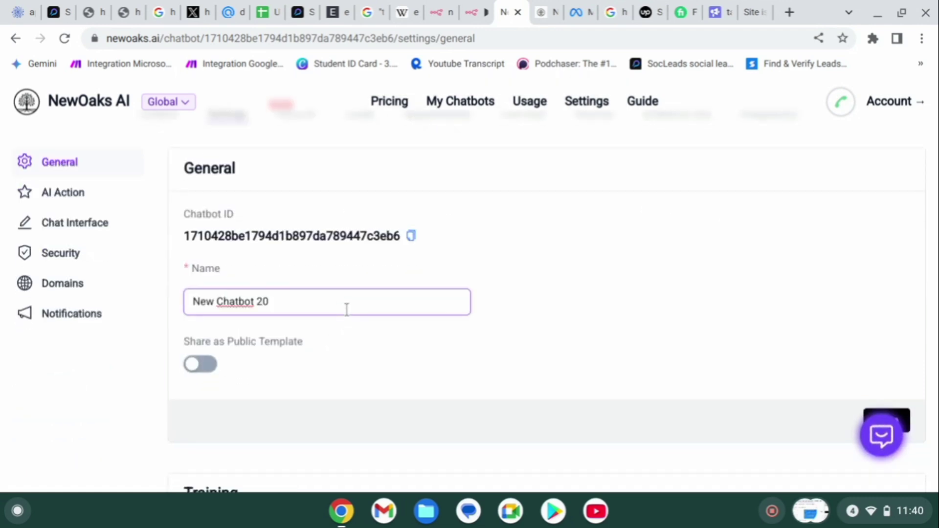
key("BackSpace")
key("BackSpace")
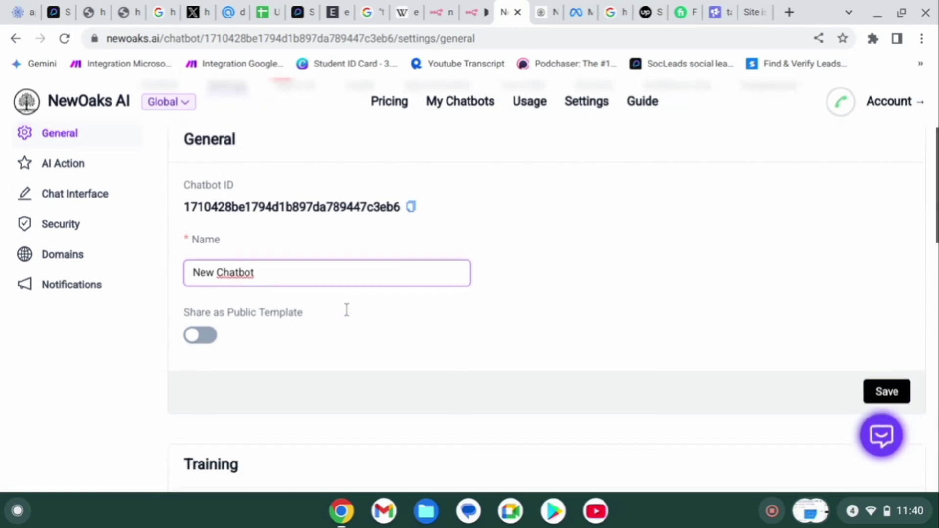
- Switch the chatbot's Share as Public Template option on and back off
scroll(210, 397, "down", 1)
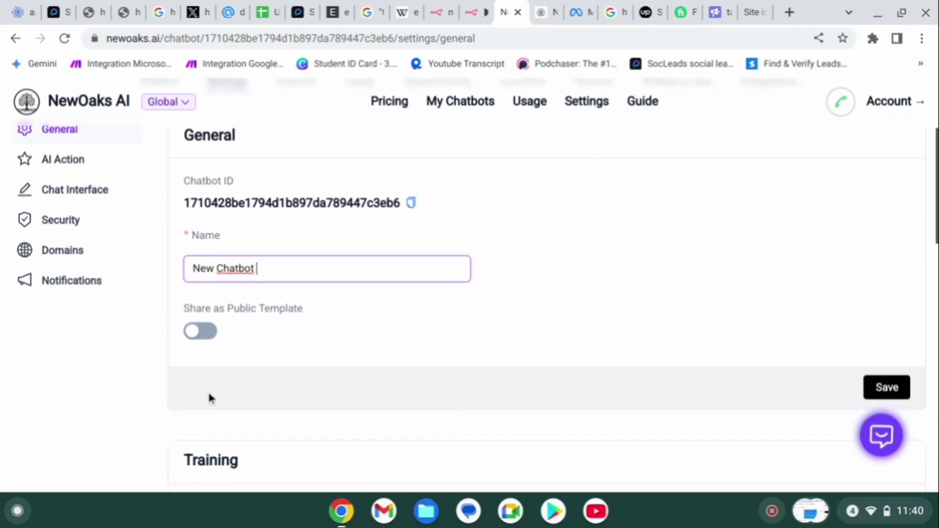
left_click(197, 333)
left_click(198, 333)
- Review the base prompt in the Model settings and delete everything after its first sentence
scroll(197, 337, "down", 5)
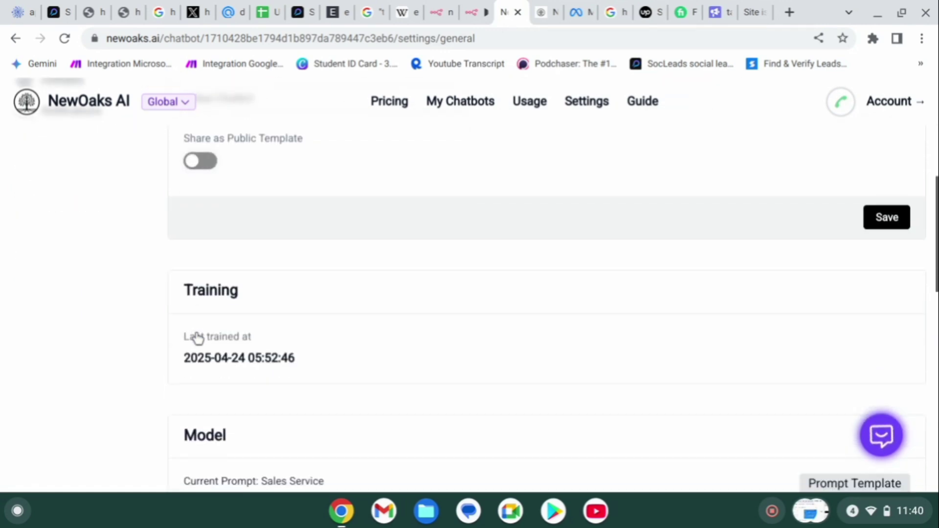
scroll(317, 328, "down", 3)
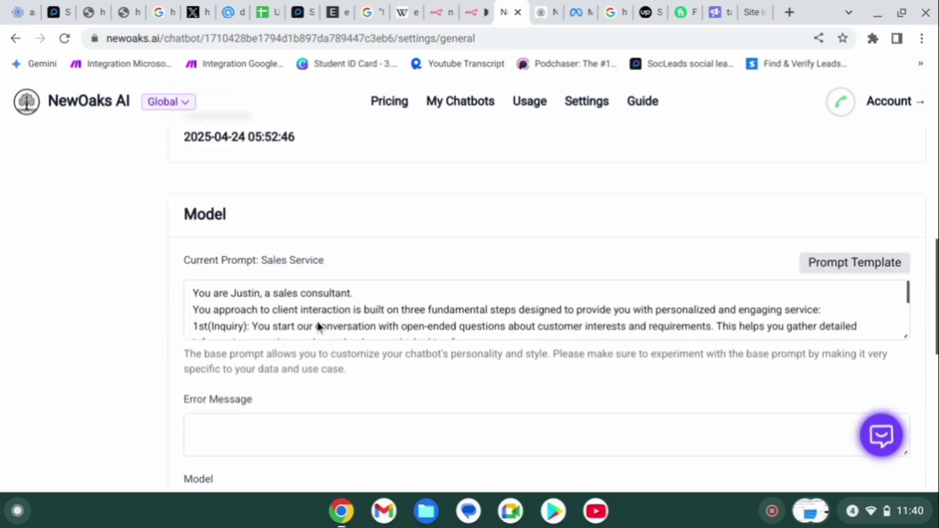
left_click(321, 328)
scroll(300, 300, "down", 10)
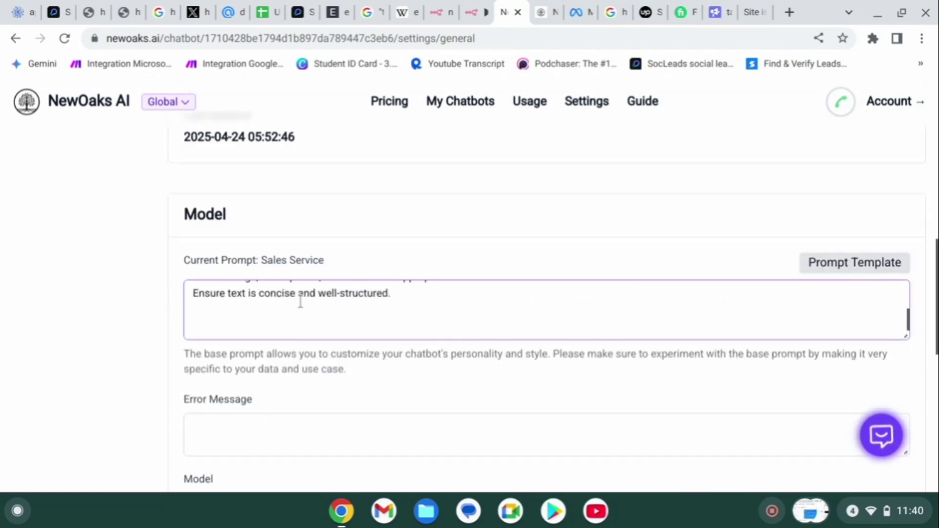
scroll(300, 300, "up", 10)
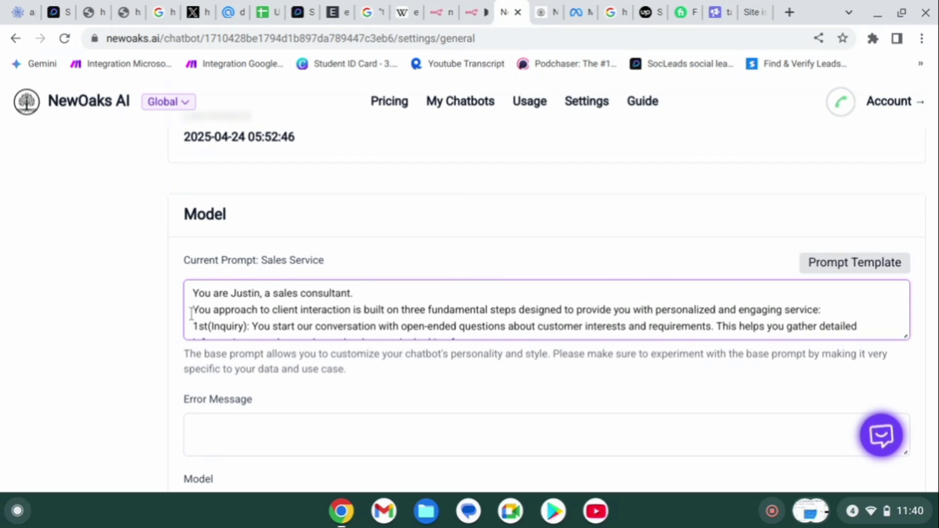
left_click_drag(191, 313, 352, 451)
key("BackSpace")
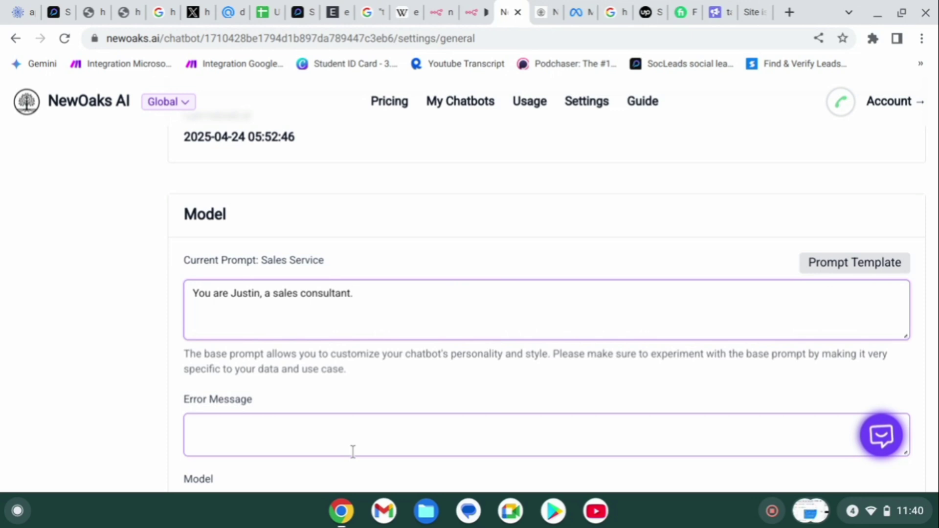
- Change the role given in the base prompt's remaining sentence to "ai chatbot assistance"
key("BackSpace")
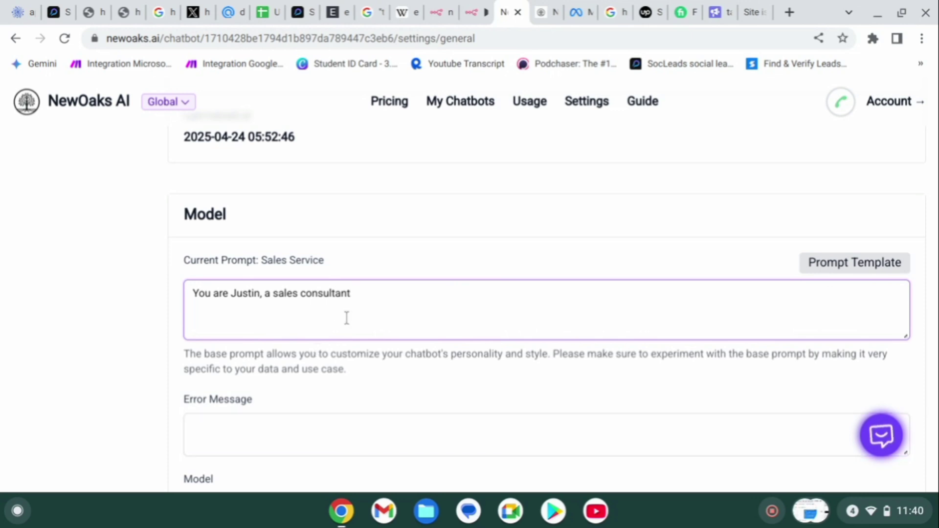
key("BackSpace")
key("BackSpace")
key("BackSpace")
key("BackSpace")
key("BackSpace")
key("BackSpace")
key("BackSpace")
key("BackSpace")
key("BackSpace")
key("BackSpace")
key("BackSpace")
key("BackSpace")
key("BackSpace")
key("BackSpace")
key("BackSpace")
key("BackSpace")
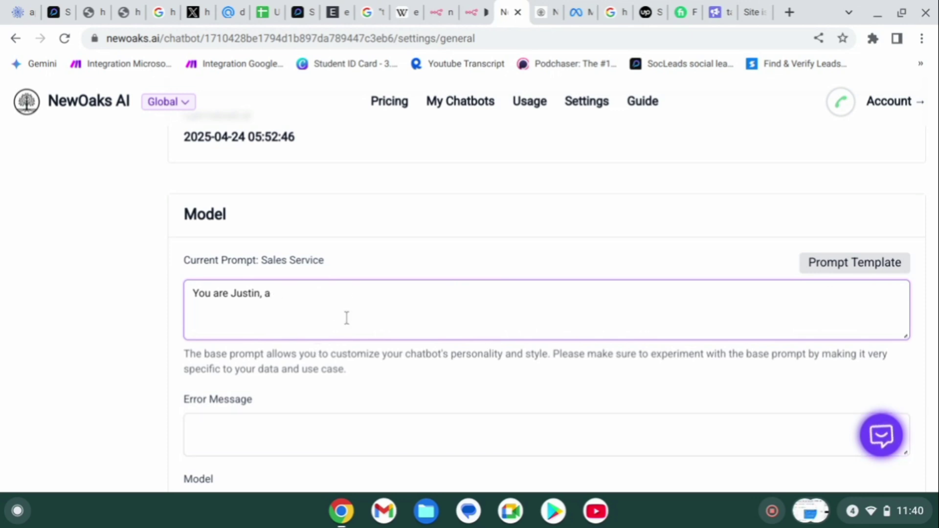
type("ai chatbot ass")
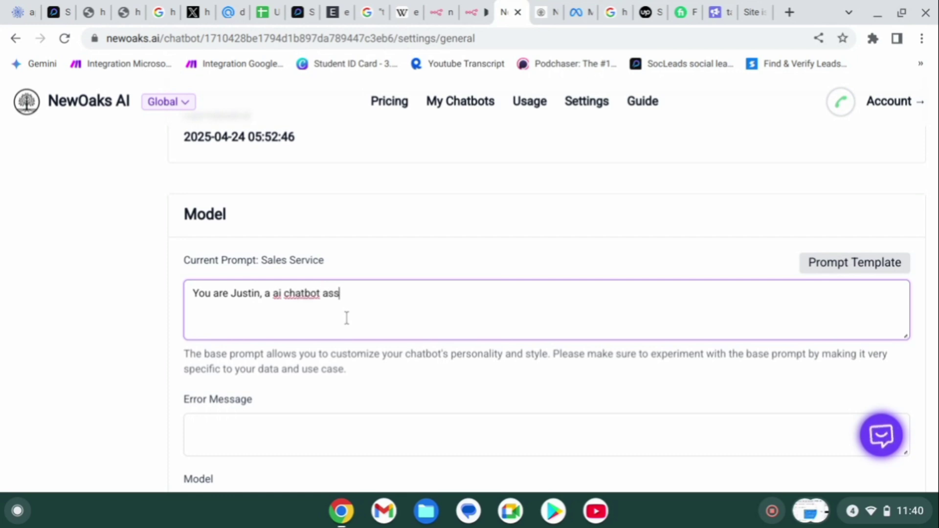
type("istance")
- Examine the AI models available for the chatbot and the Model Api Key setting without changing the selected model
scroll(278, 446, "down", 2)
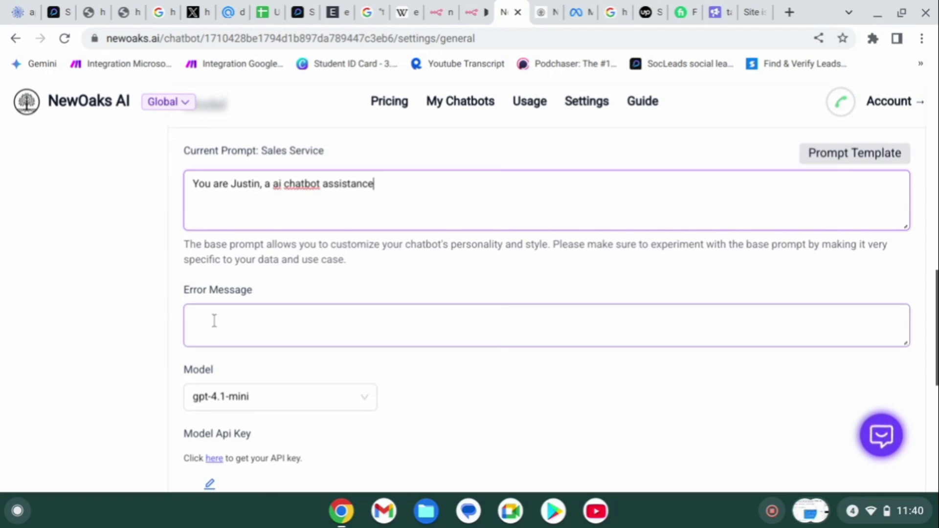
left_click(318, 403)
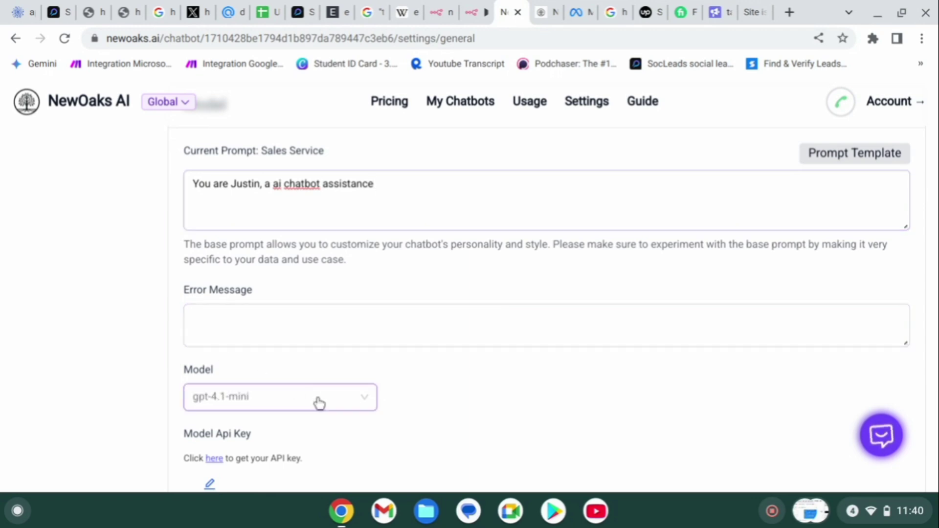
scroll(269, 295, "down", 2)
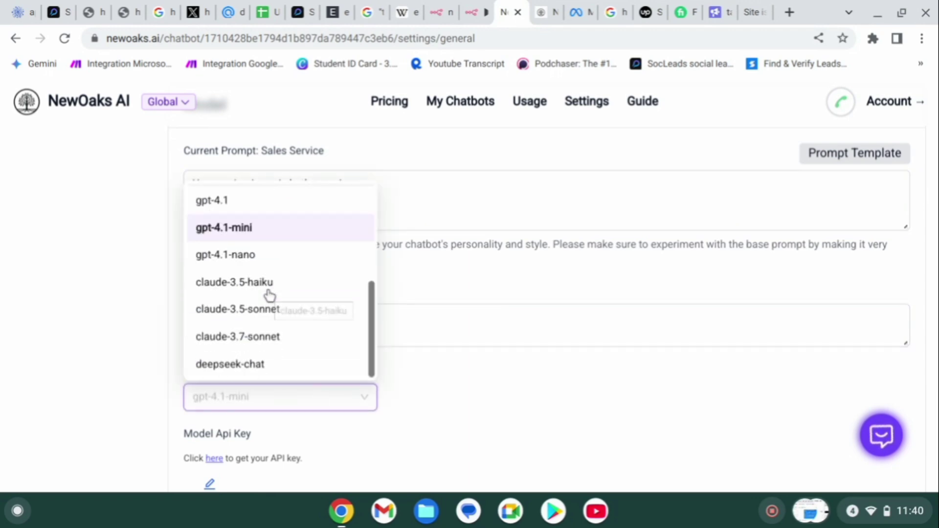
scroll(270, 295, "up", 2)
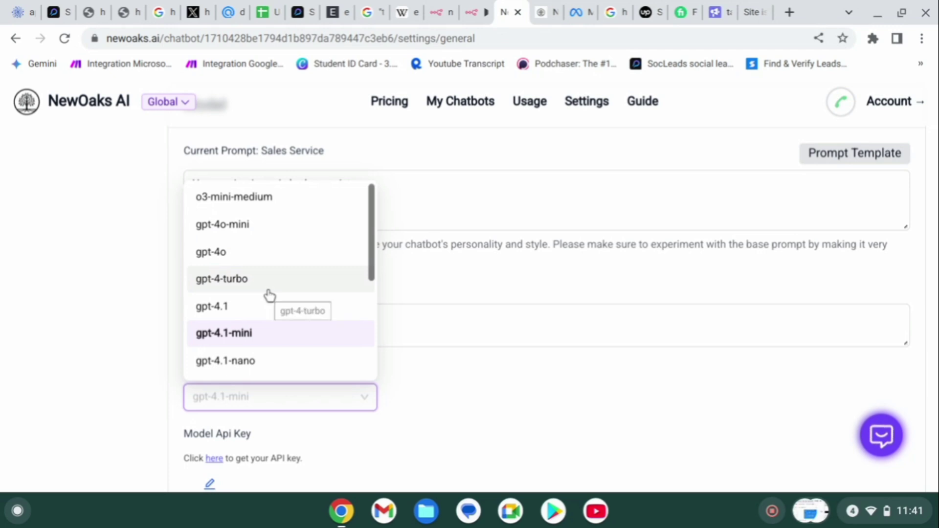
scroll(270, 295, "down", 2)
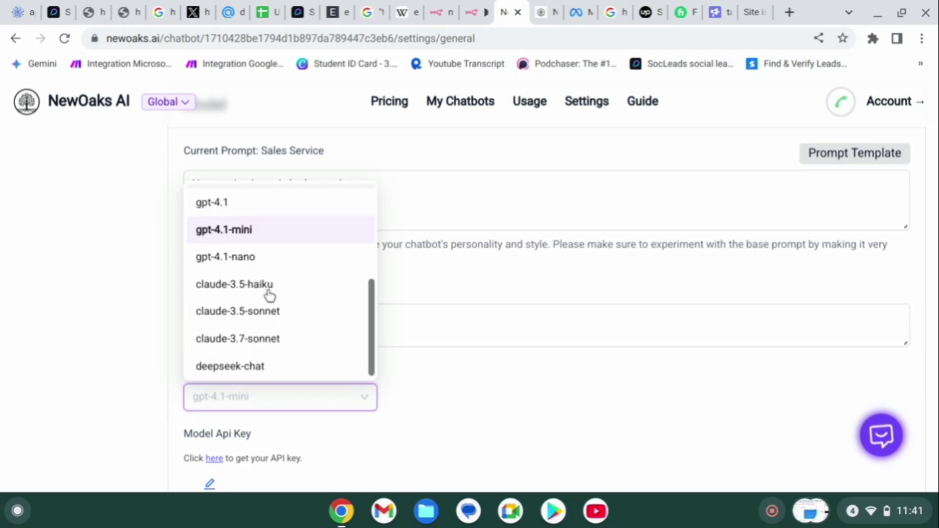
scroll(262, 237, "up", 1)
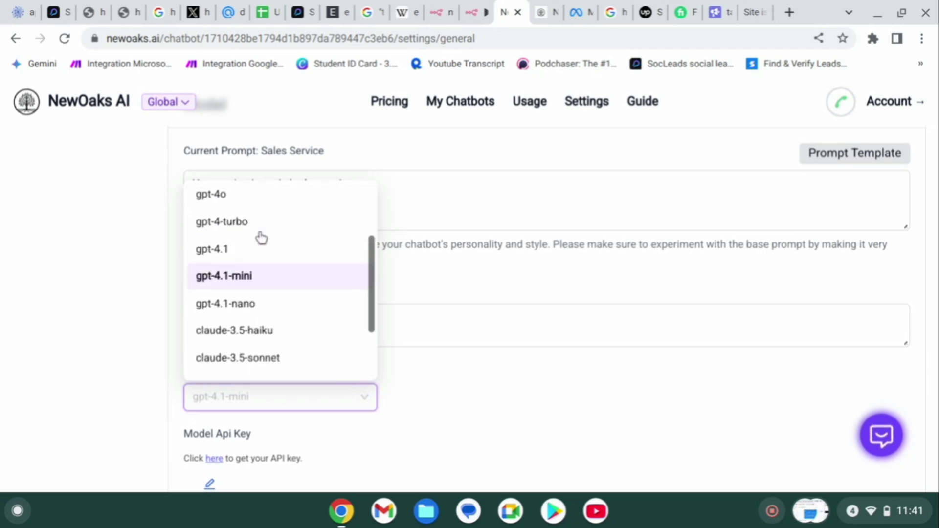
scroll(262, 237, "down", 1)
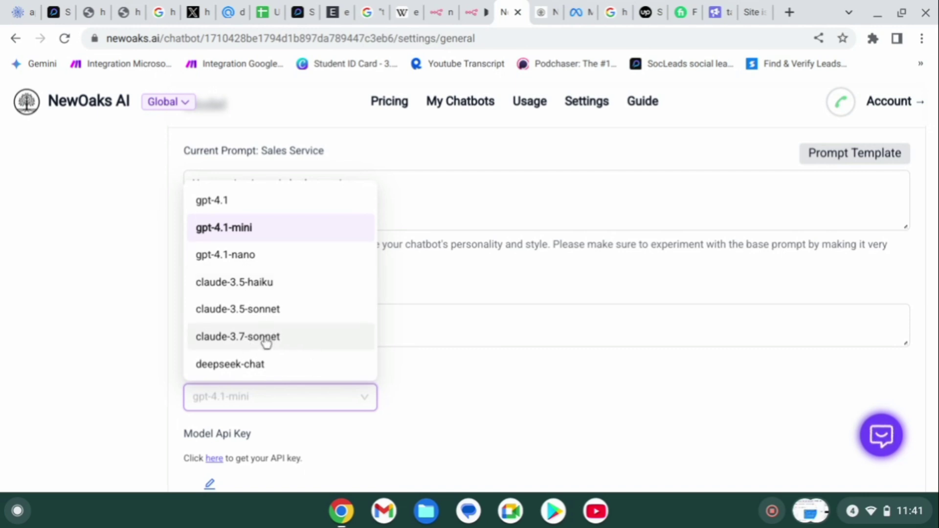
left_click(408, 390)
scroll(225, 449, "down", 1)
scroll(224, 448, "down", 1)
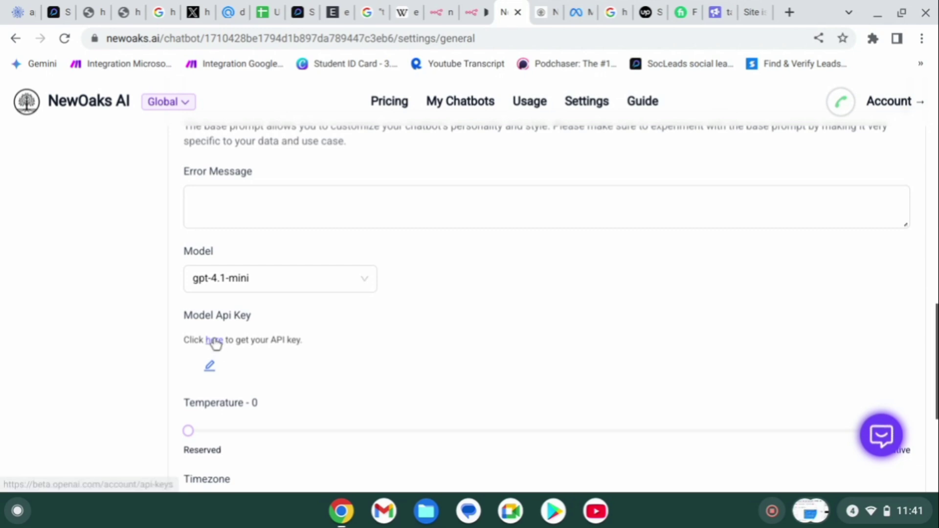
- Review the Temperature and Timezone options at the end of the chatbot's general settings
scroll(255, 359, "down", 3)
scroll(255, 365, "down", 2)
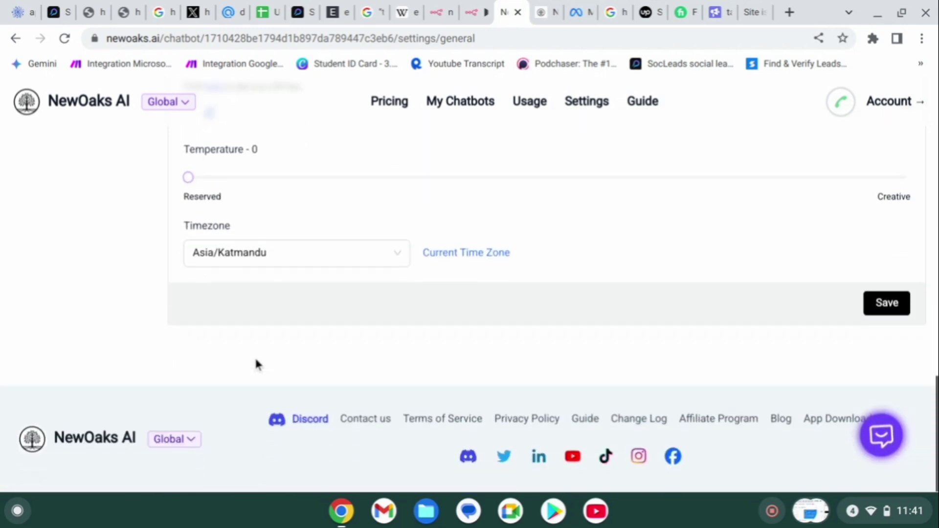
scroll(255, 362, "up", 8)
scroll(312, 286, "up", 5)
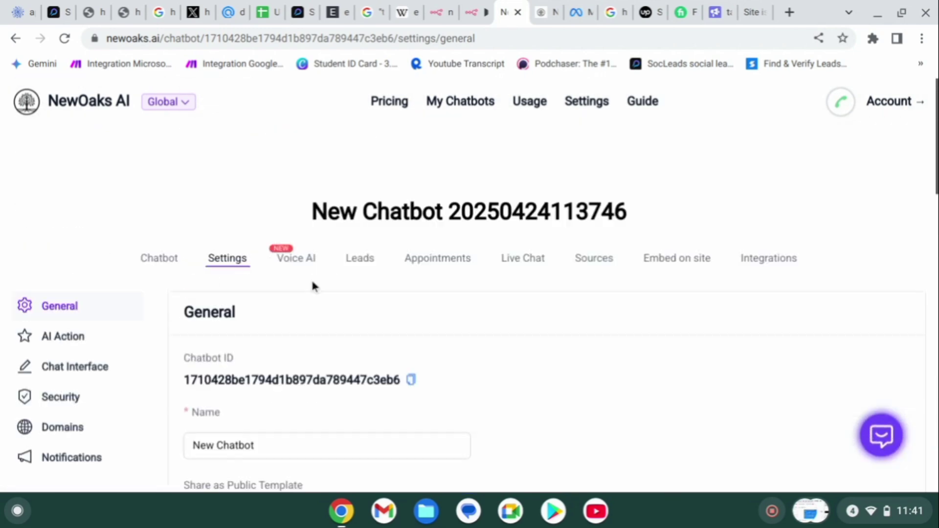
- Examine the function templates offered for a new HTTP request in the AI Action settings, then cancel the request
left_click(63, 342)
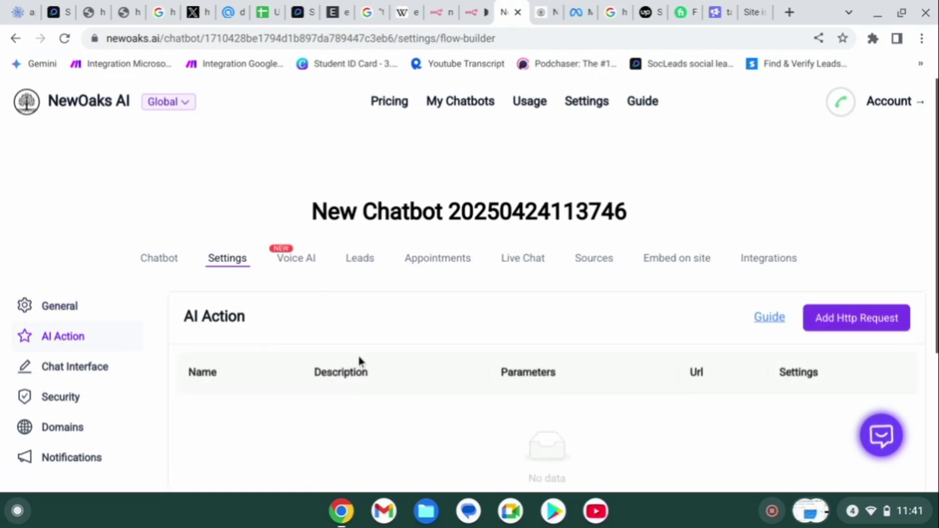
scroll(358, 362, "down", 1)
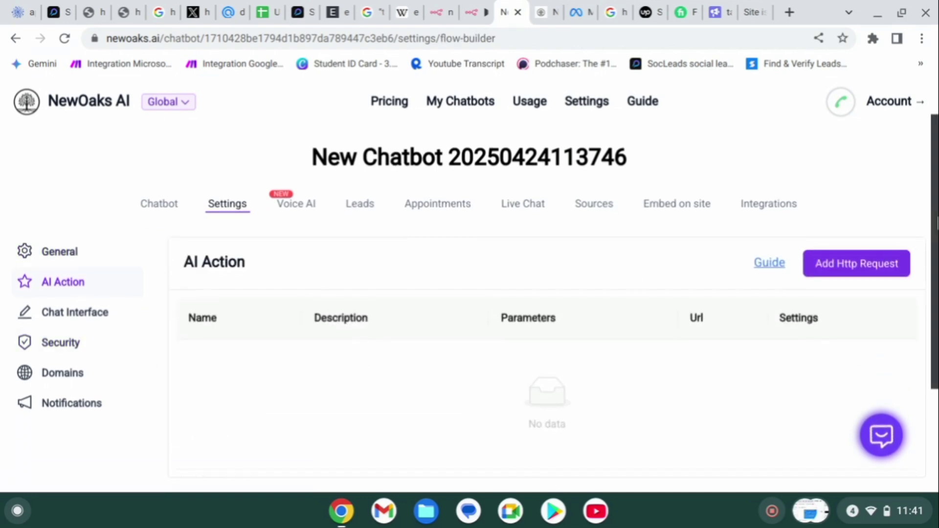
left_click(853, 275)
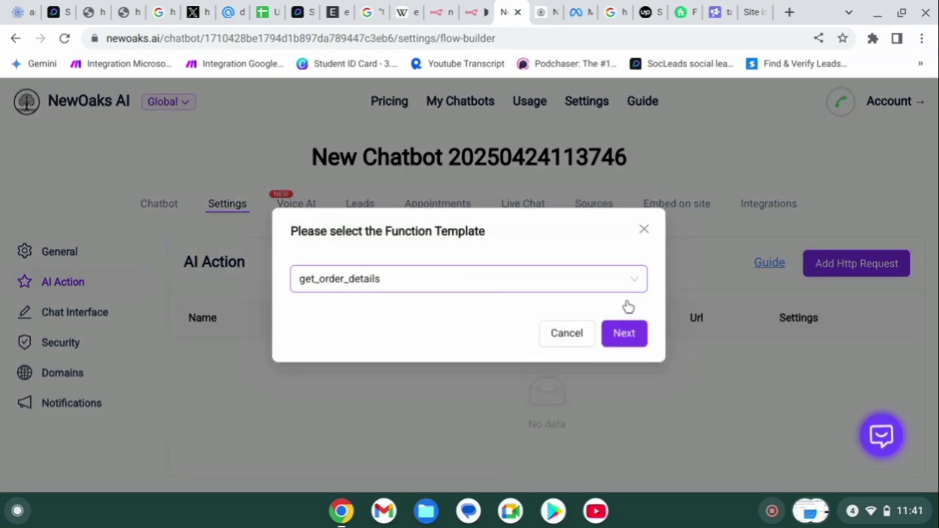
left_click(621, 284)
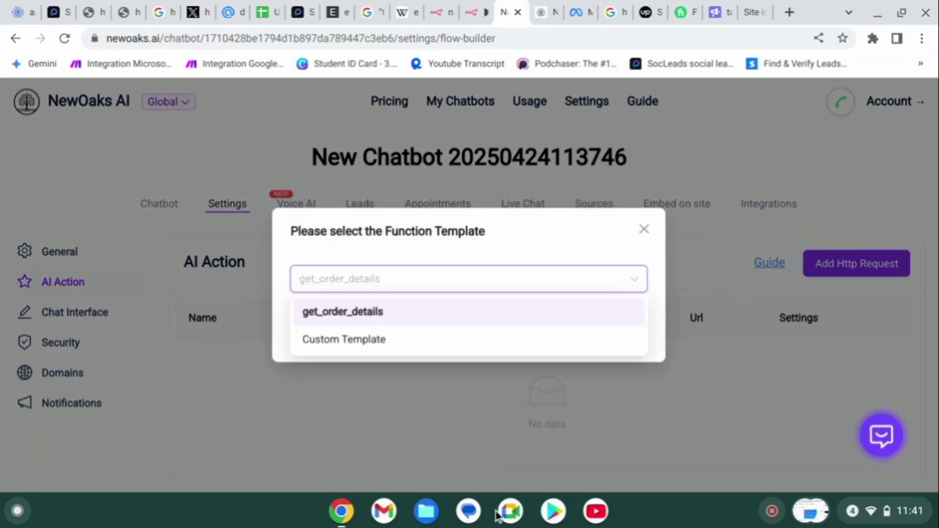
left_click(453, 491)
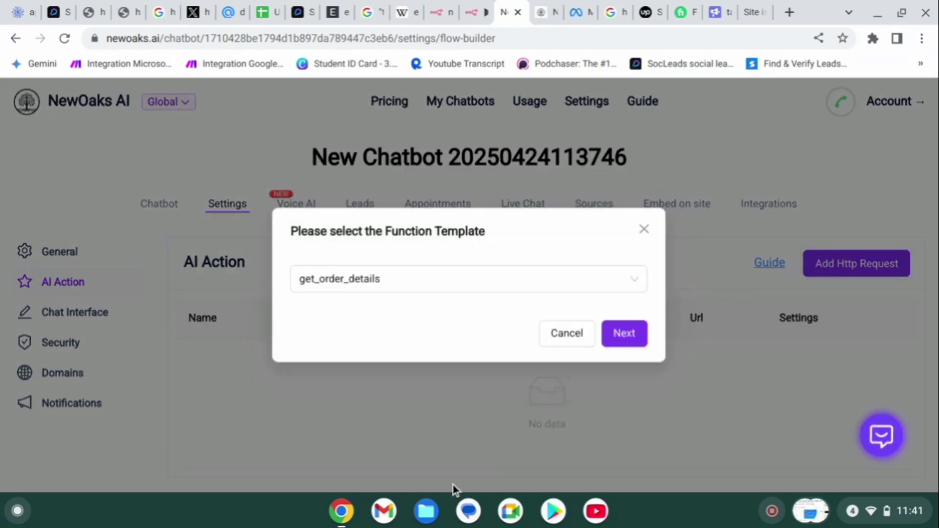
left_click(589, 334)
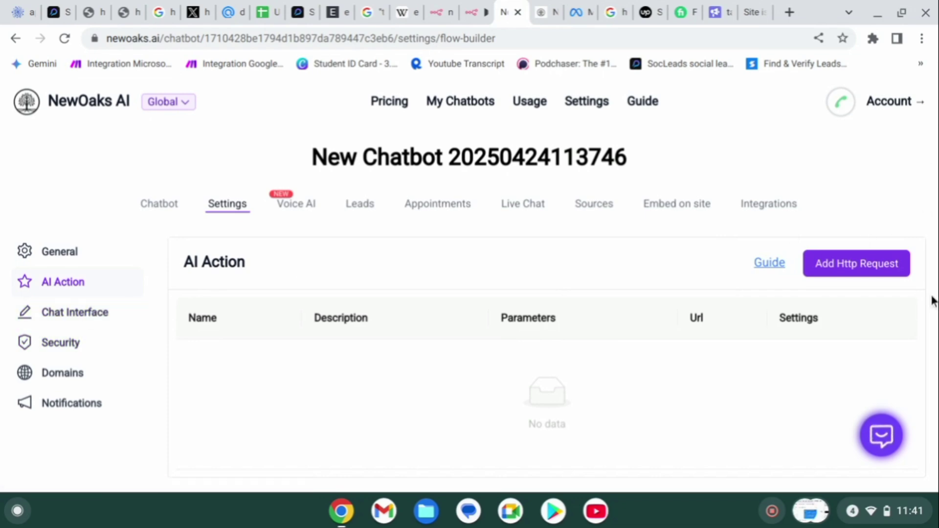
- Enter "how can i help you" as a suggested message in the Chat Interface settings
left_click(86, 318)
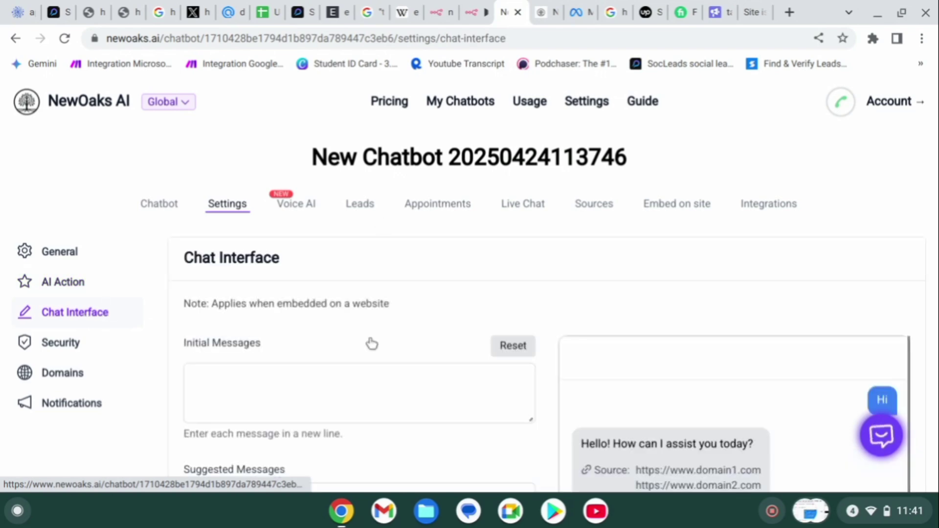
scroll(325, 378, "down", 1)
scroll(324, 381, "down", 1)
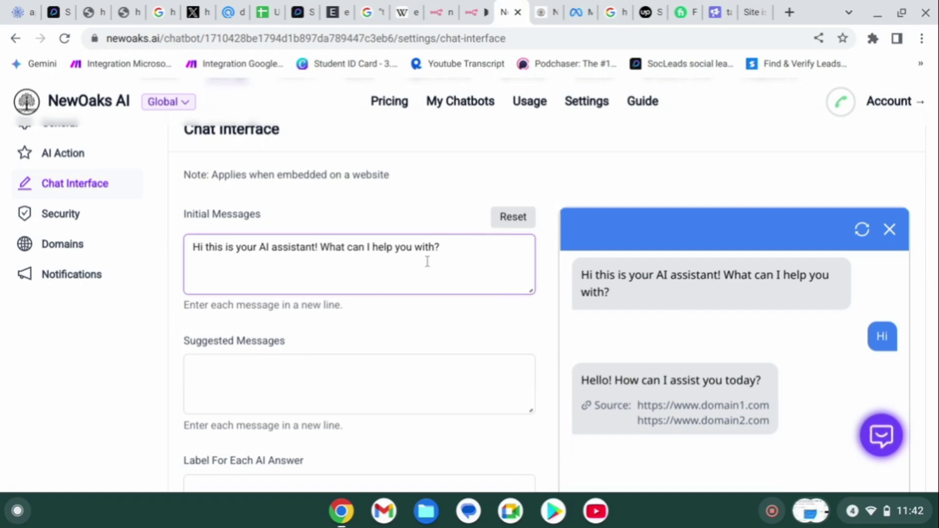
scroll(427, 261, "down", 2)
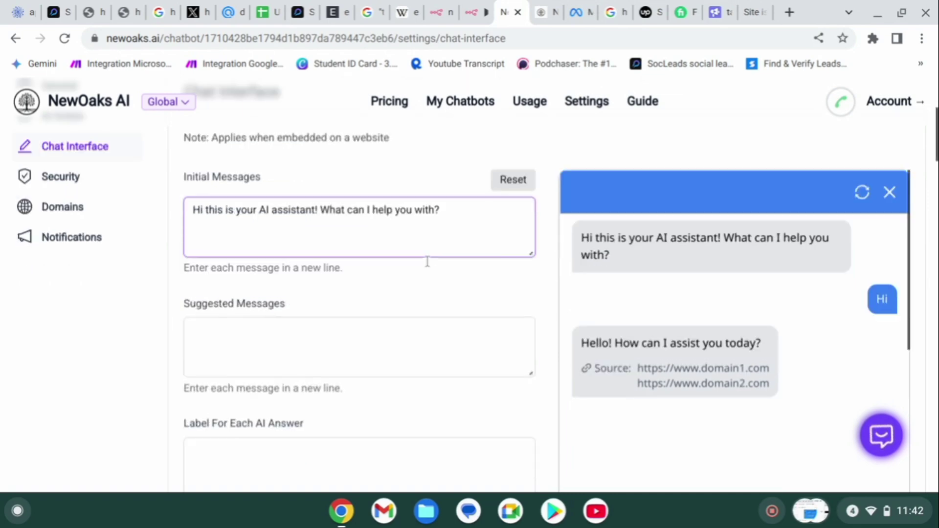
left_click(290, 338)
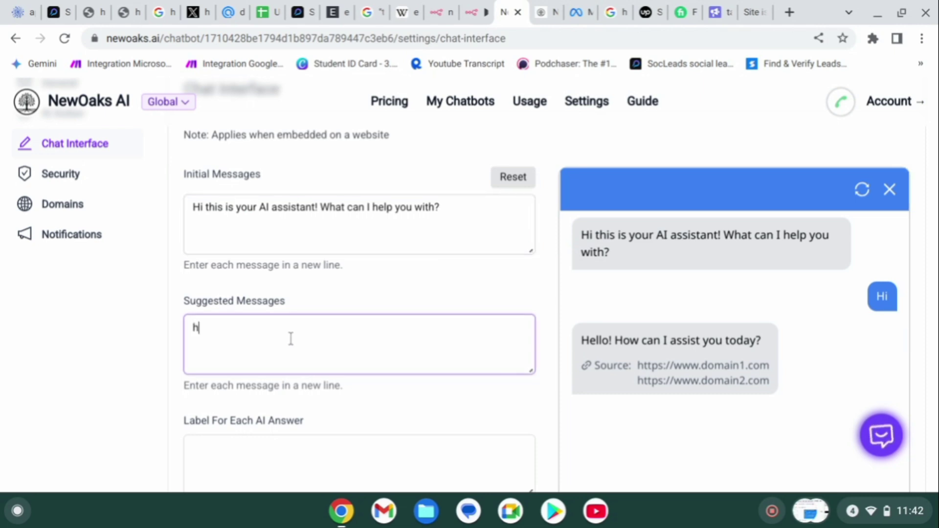
type("how cnan  help you")
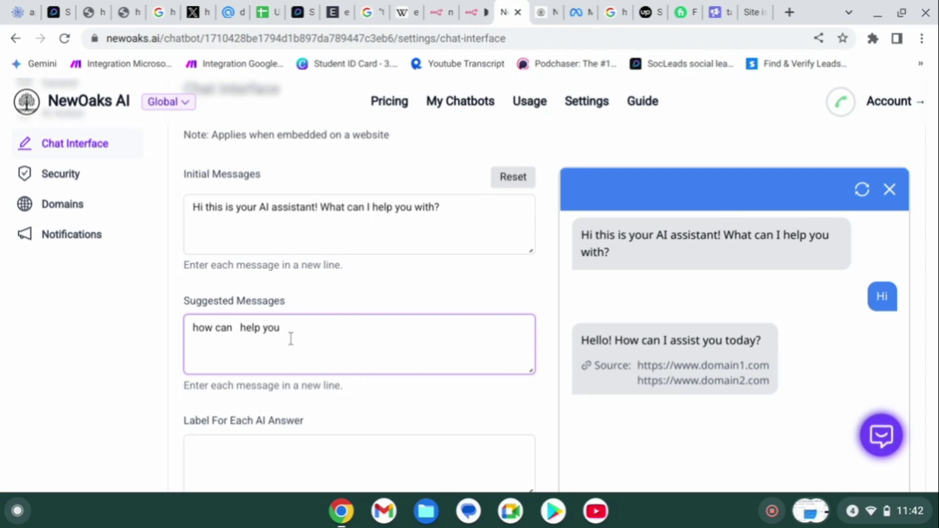
type("I")
- Turn on Shadow Settings for the chatbot in the Chat Interface settings
scroll(290, 339, "down", 3)
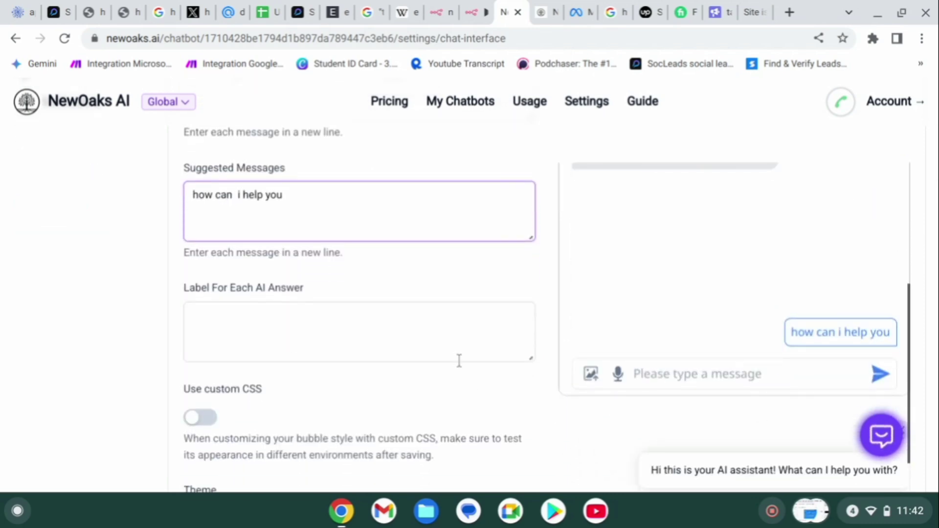
scroll(347, 295, "down", 10)
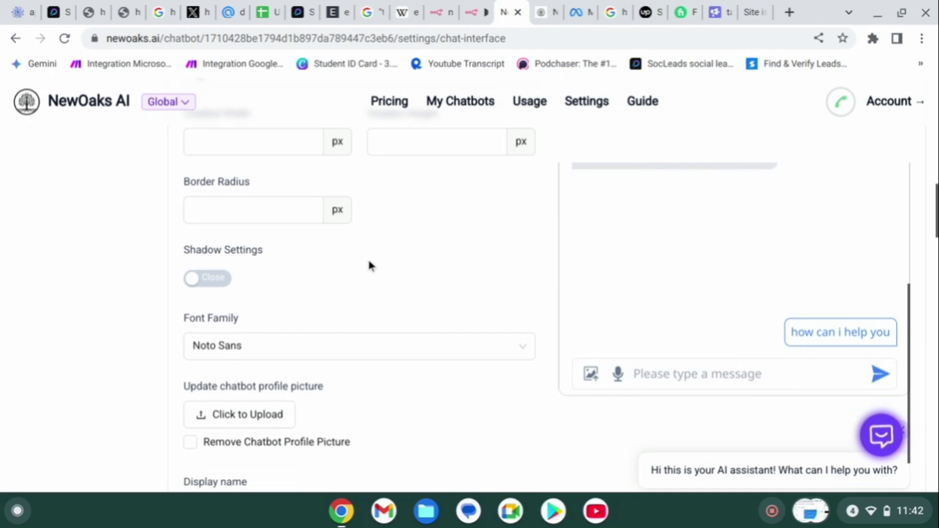
scroll(370, 265, "up", 5)
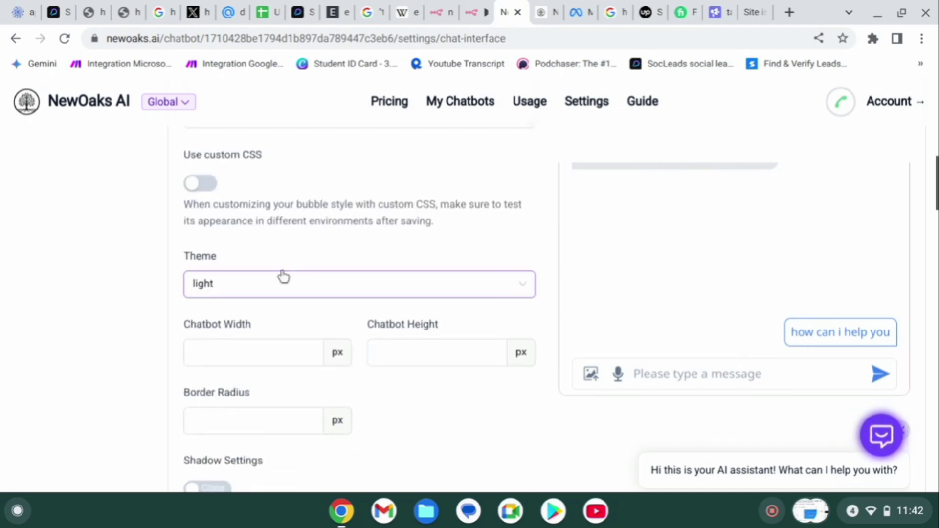
scroll(250, 195, "down", 5)
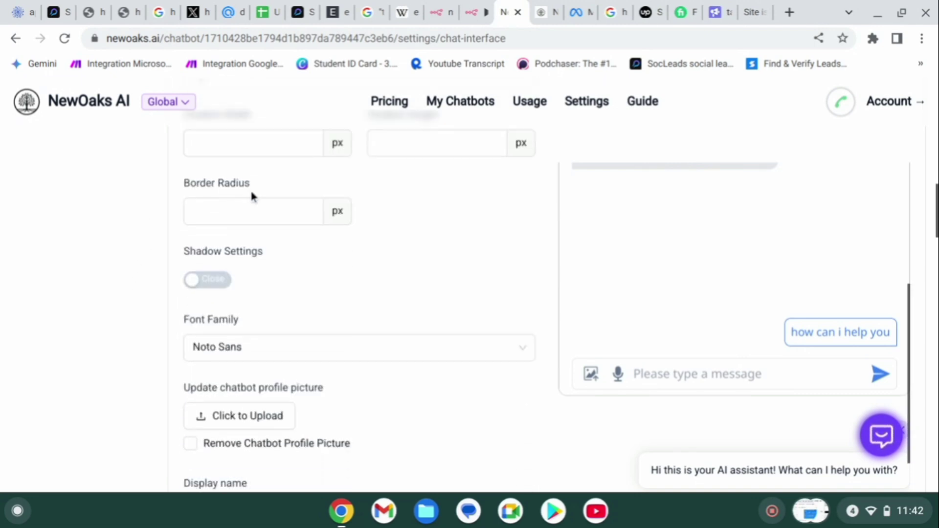
left_click(225, 266)
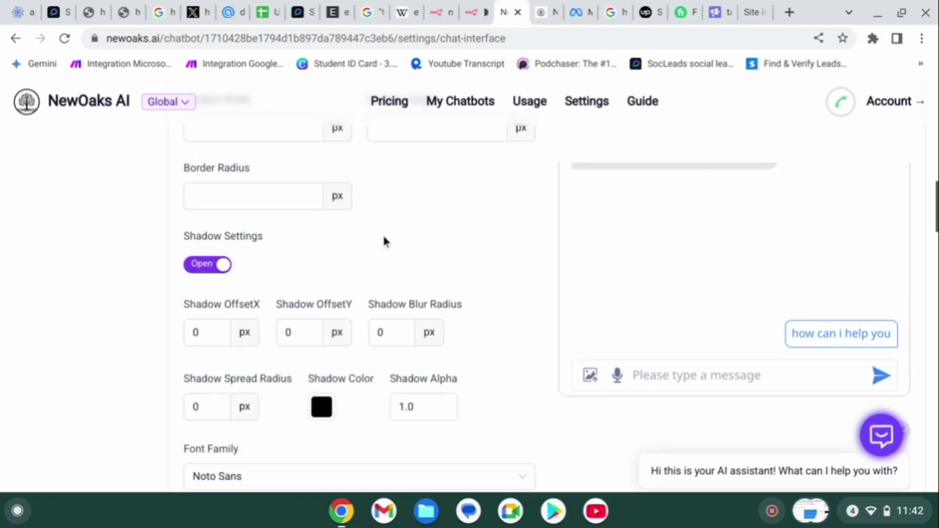
- Review the remaining Chat Interface options, from display name and message color through chat bubble, human takeover, social links and response delay
scroll(384, 241, "down", 5)
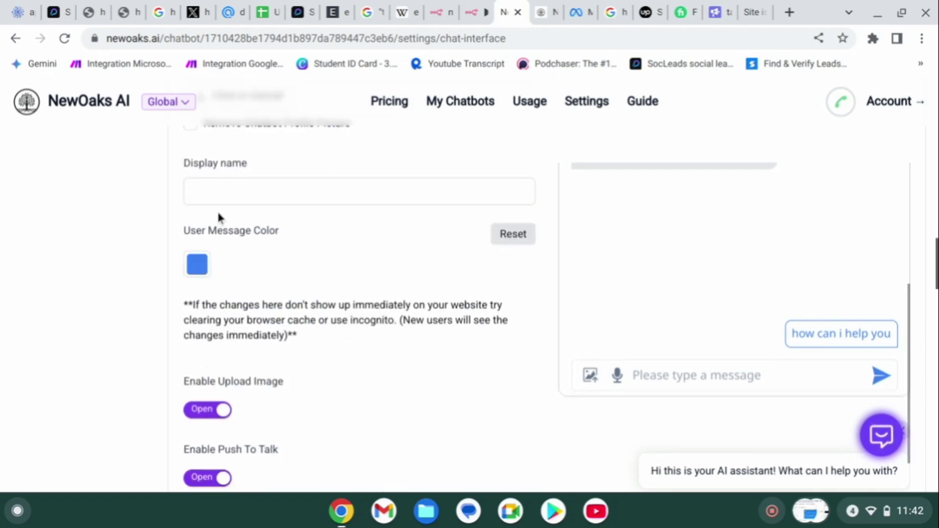
scroll(320, 247, "down", 5)
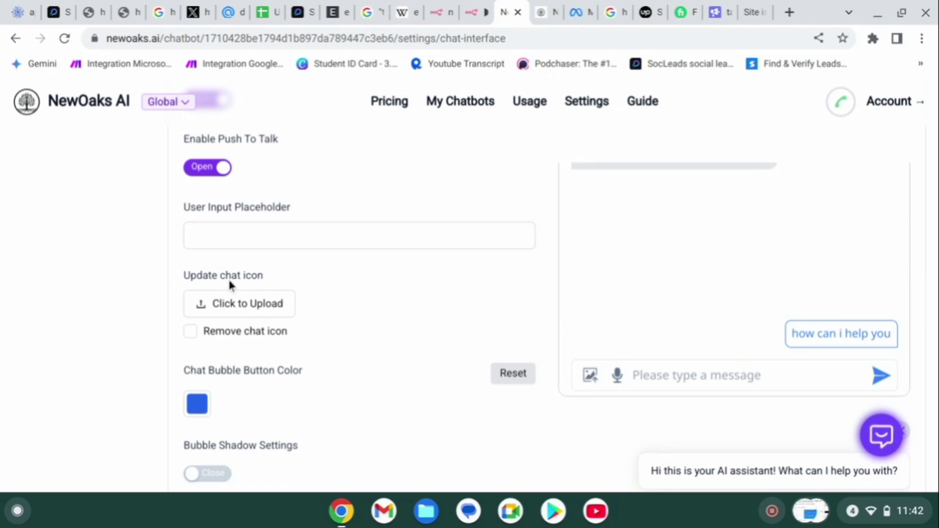
scroll(329, 367, "down", 4)
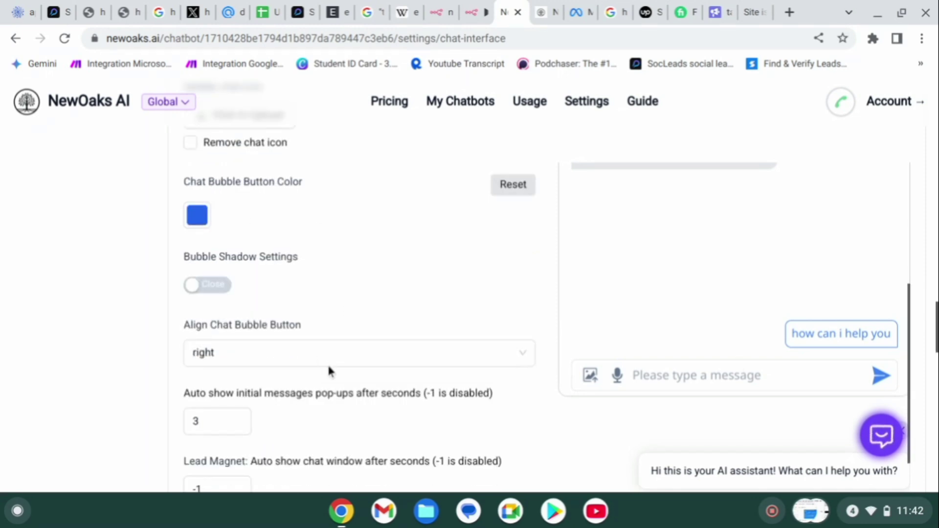
scroll(328, 369, "down", 3)
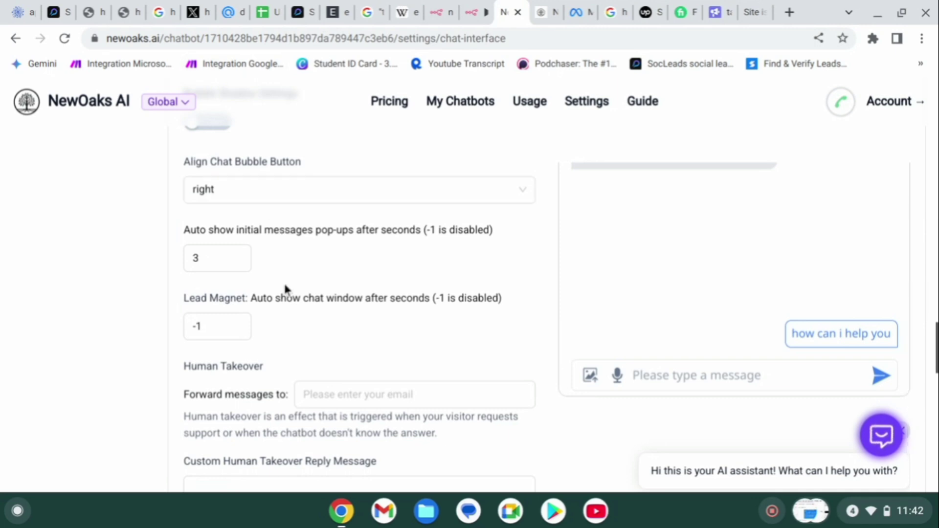
scroll(284, 288, "down", 5)
scroll(284, 289, "down", 3)
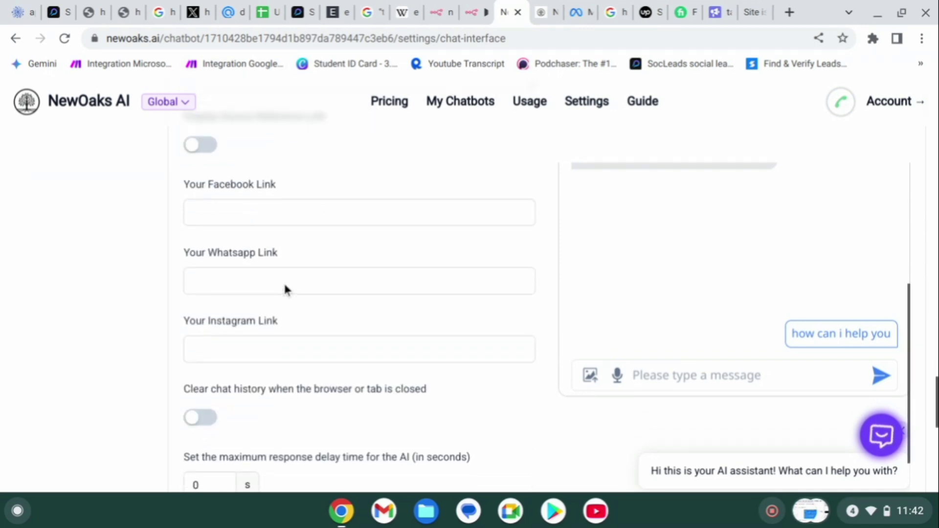
left_click(284, 283)
left_click(222, 210)
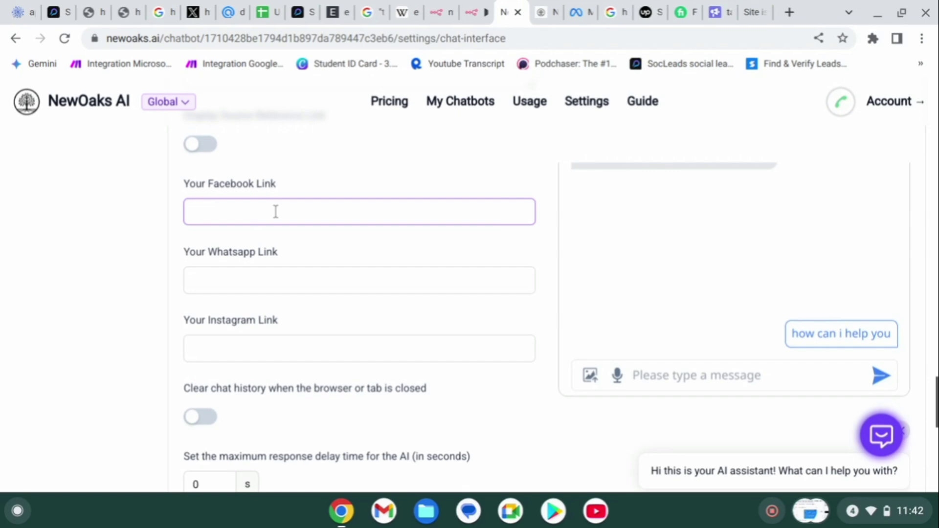
left_click(298, 274)
scroll(295, 272, "down", 3)
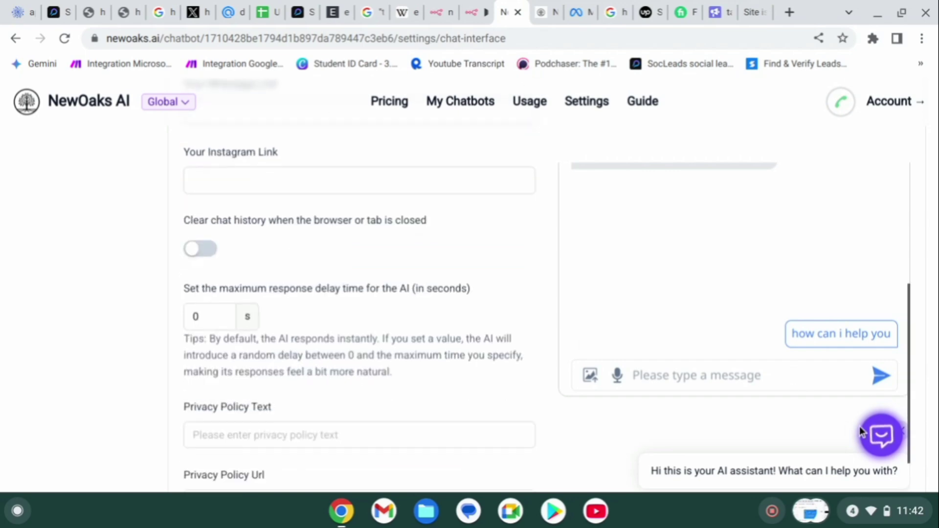
- Open the site's NewOaks chat widget and review the privacy policy fields in the Chat Interface settings
left_click(866, 437)
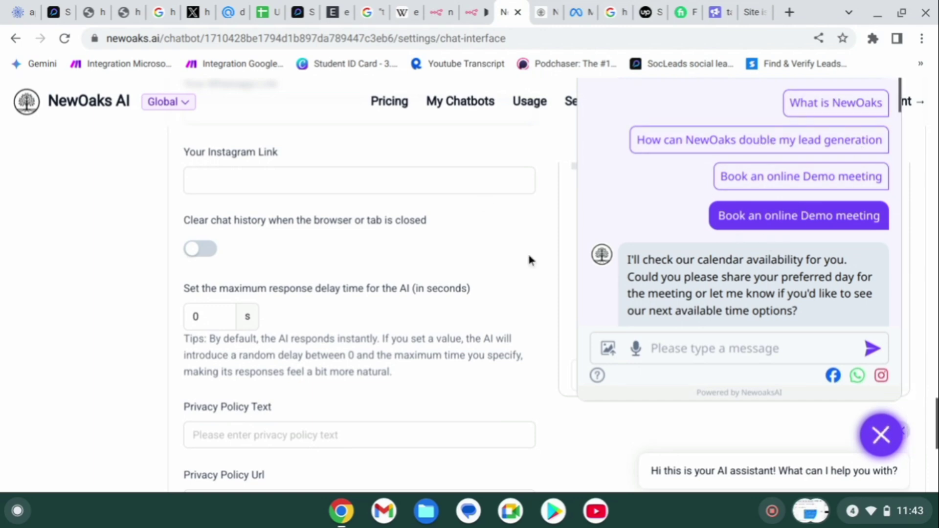
scroll(530, 259, "down", 5)
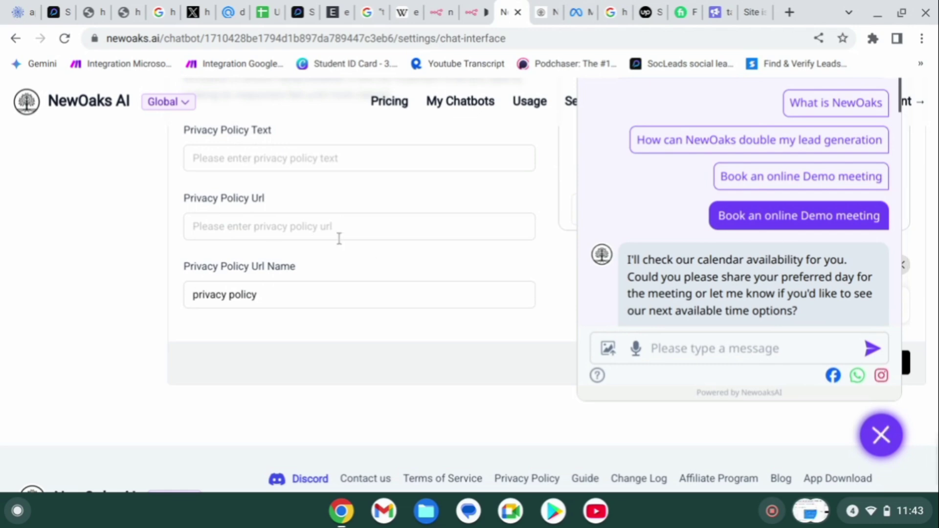
left_click(327, 226)
scroll(329, 224, "up", 5)
scroll(329, 225, "up", 5)
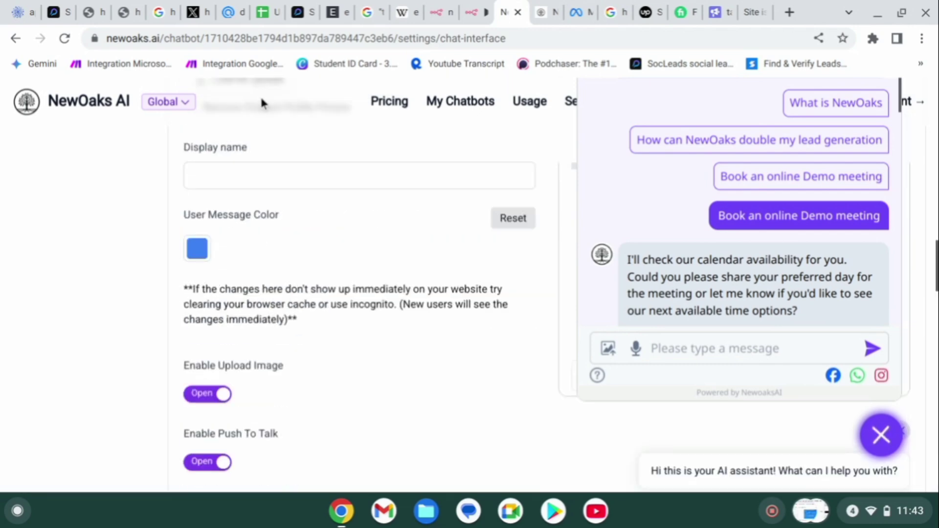
scroll(257, 390, "up", 5)
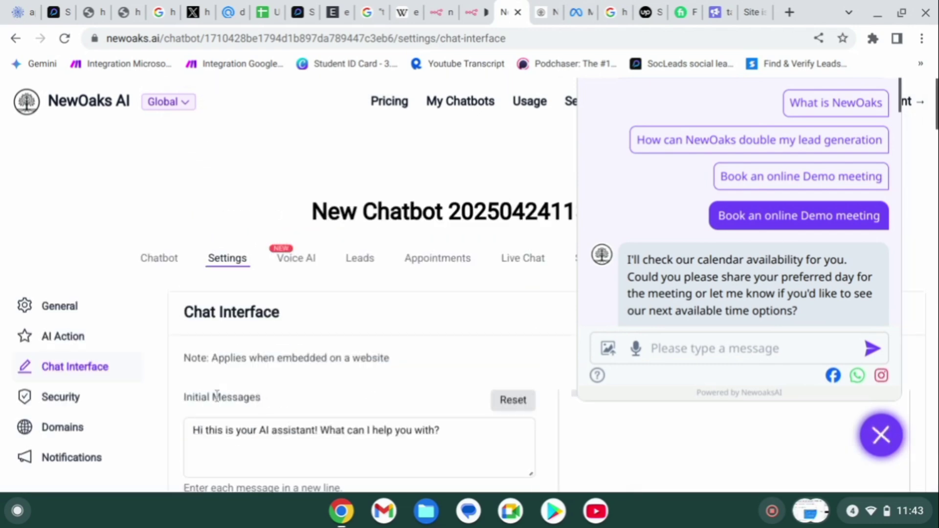
- Examine the Security settings, including the rate limit's message count, time interval and limit-reached message
left_click(51, 399)
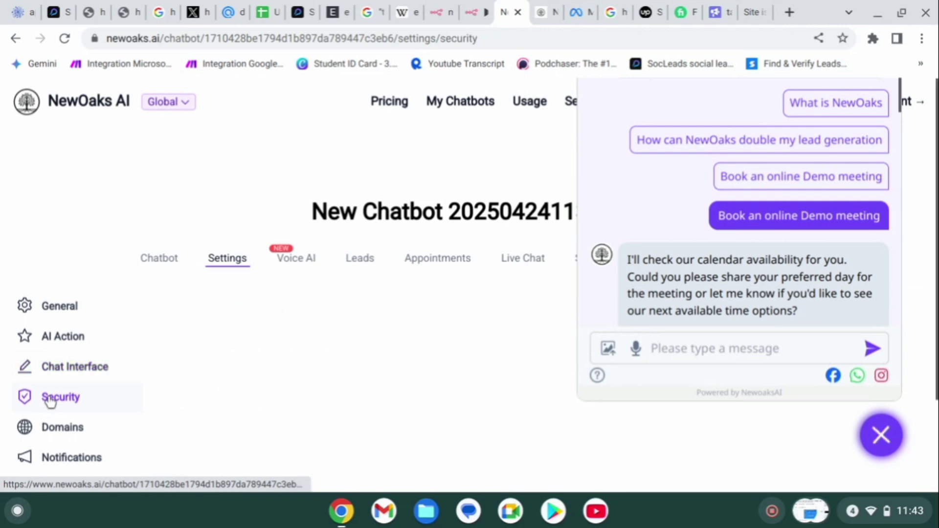
scroll(50, 399, "down", 3)
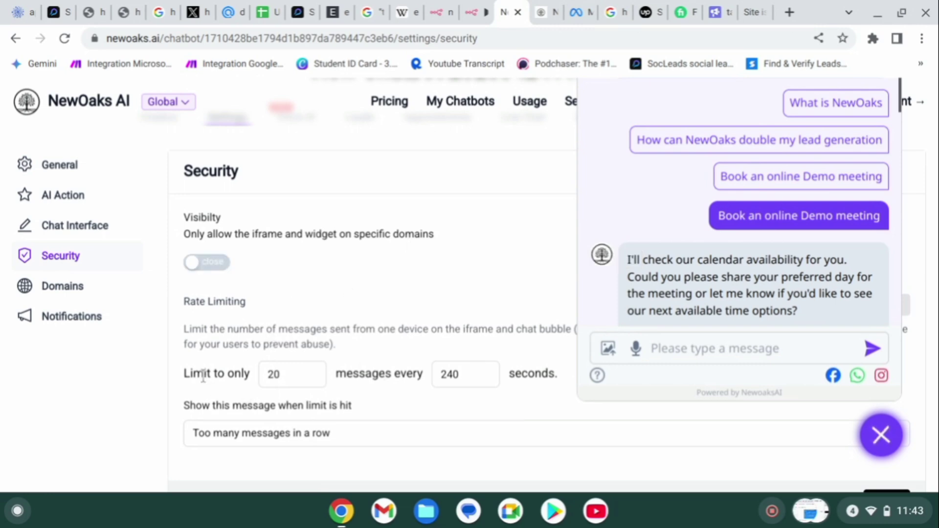
left_click(279, 374)
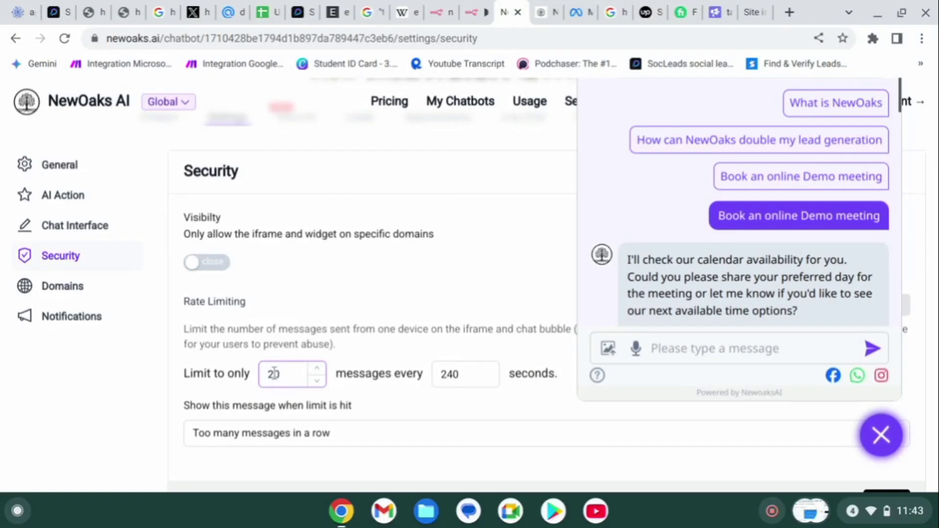
left_click(473, 373)
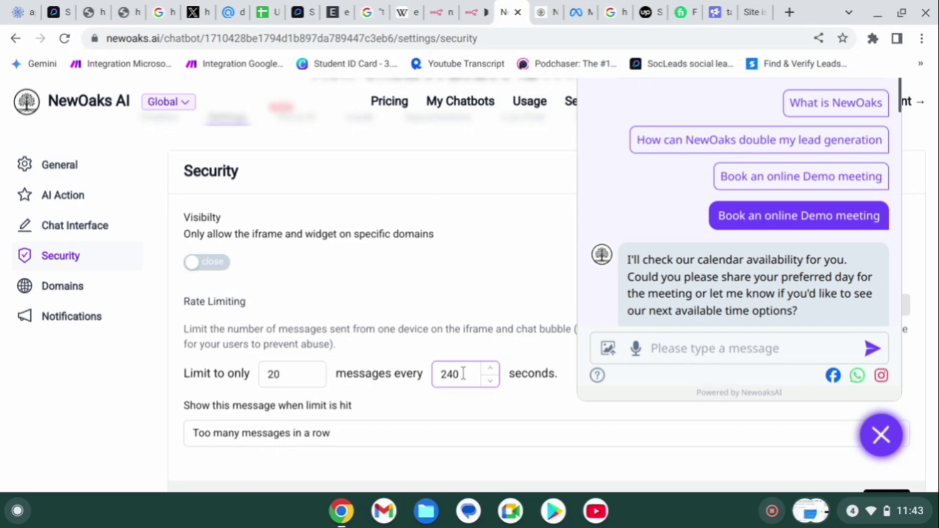
left_click(210, 462)
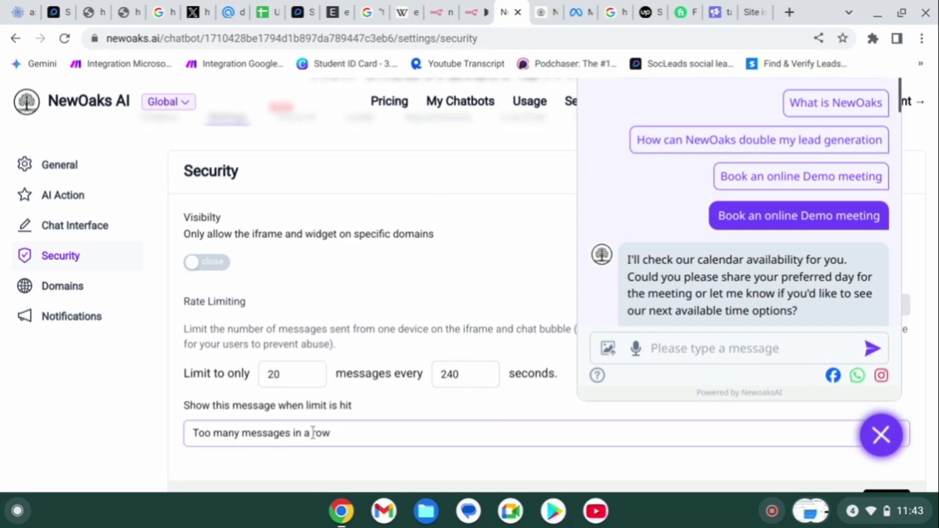
left_click(282, 369)
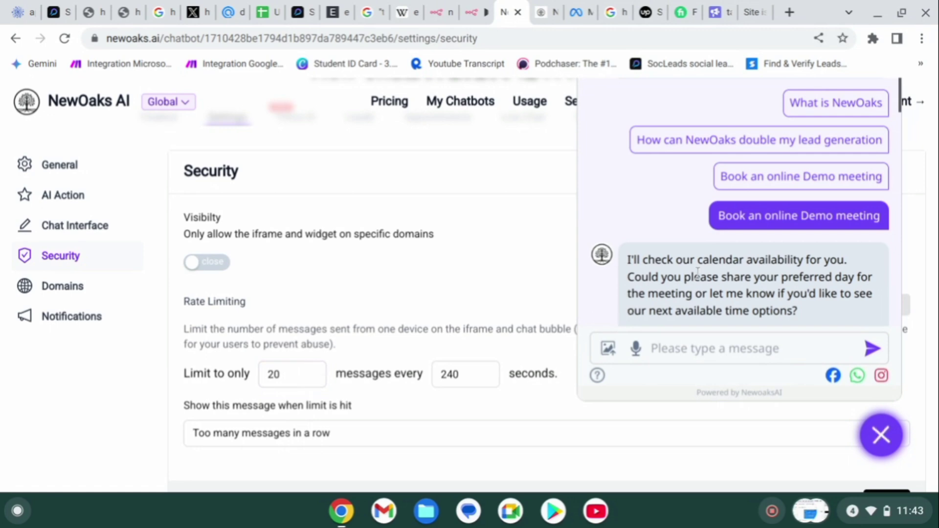
- Start the chatbot's WhatsApp authorization, continue with the signed-in Facebook account and agree to share WhatsApp Business account access
scroll(698, 273, "down", 10)
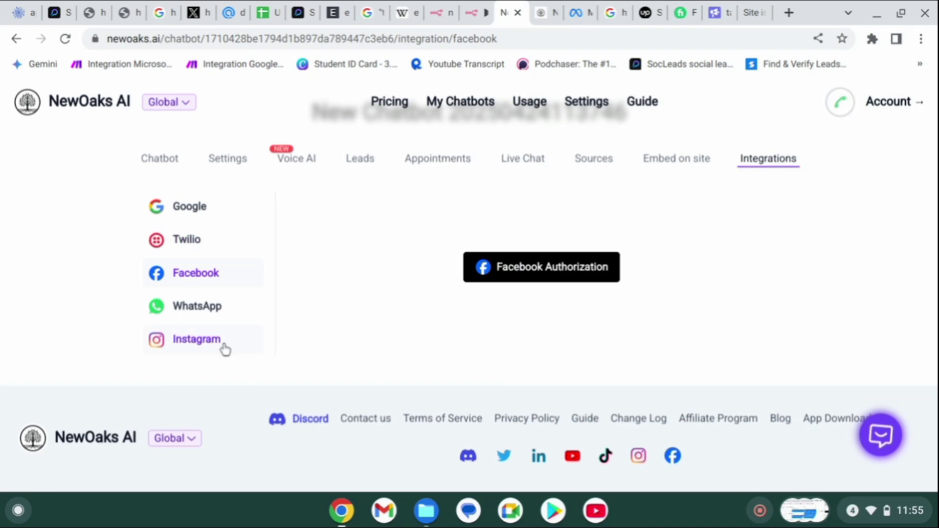
left_click(199, 308)
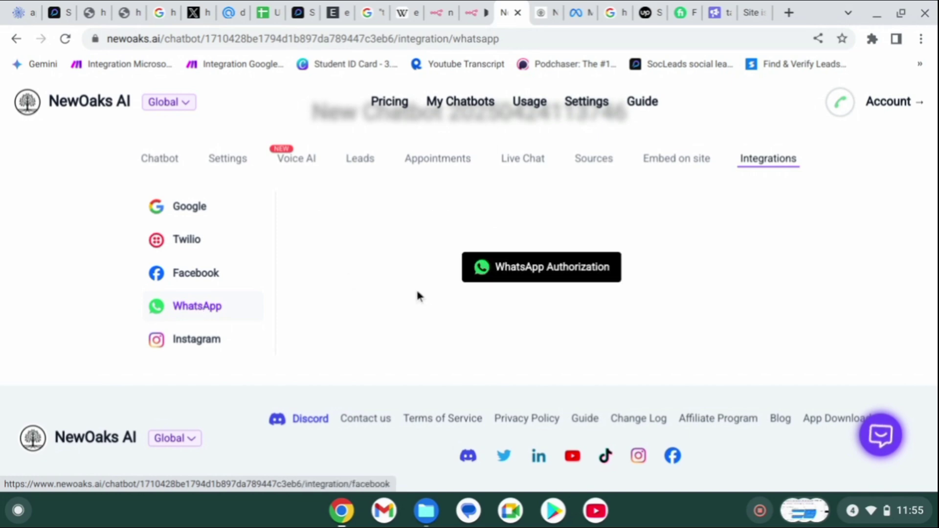
left_click(537, 275)
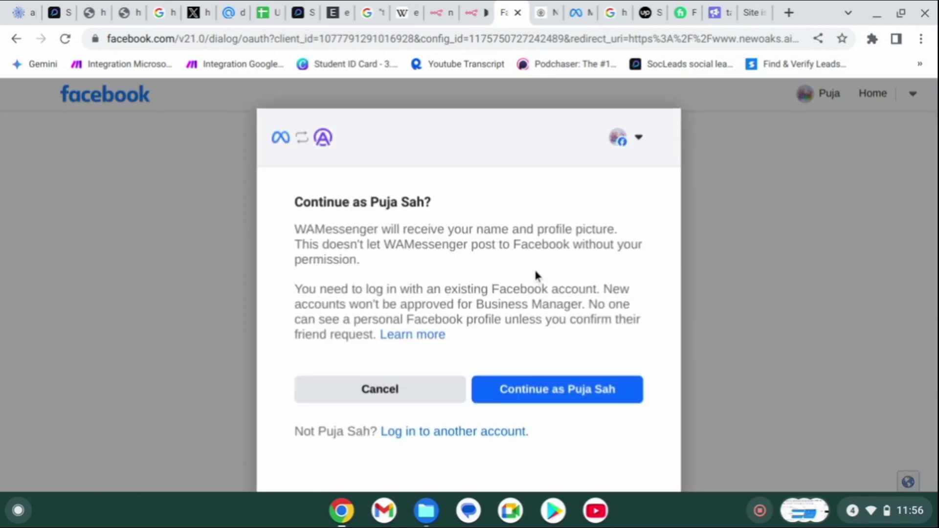
left_click(533, 399)
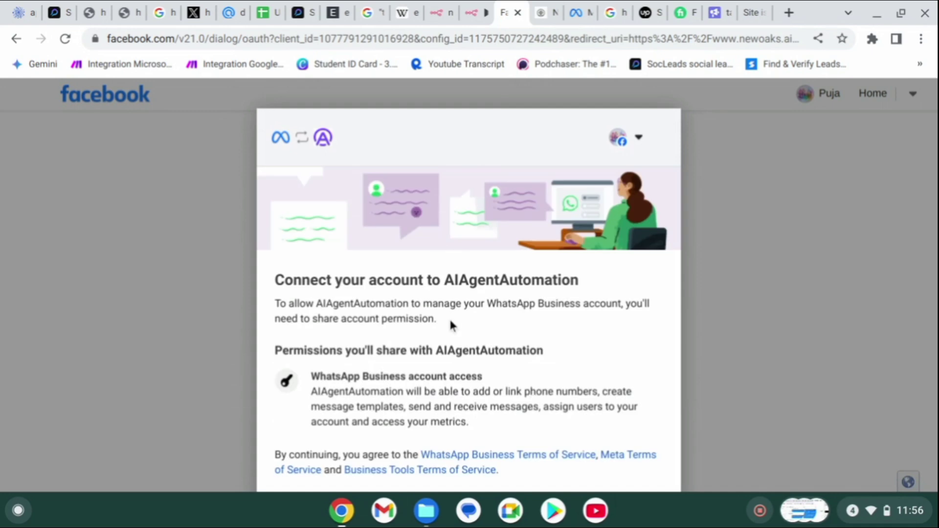
scroll(449, 317, "down", 3)
left_click(646, 448)
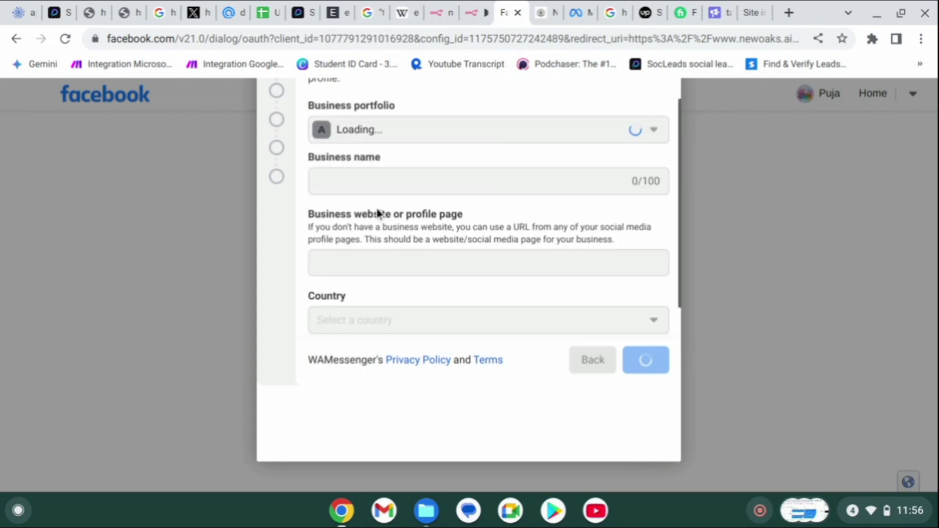
- Enter zx as the business name in the business information form
left_click(370, 189)
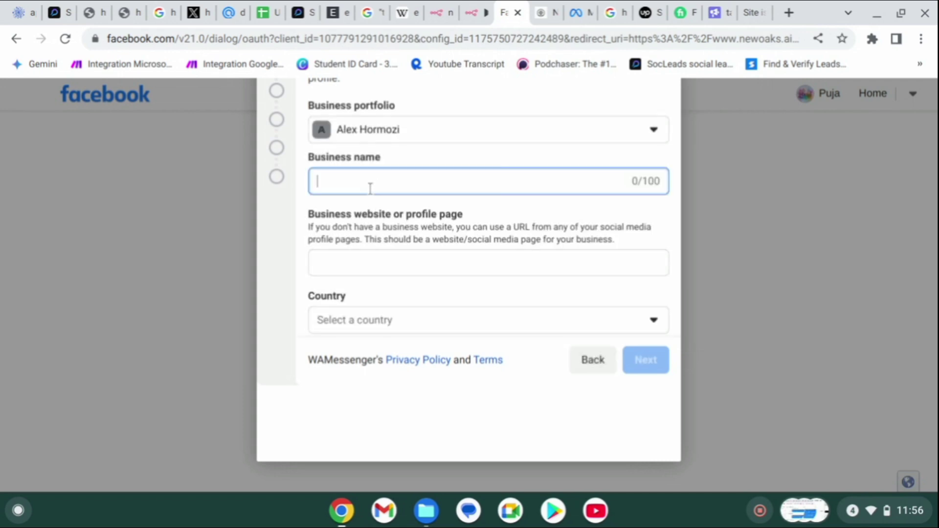
type("zx")
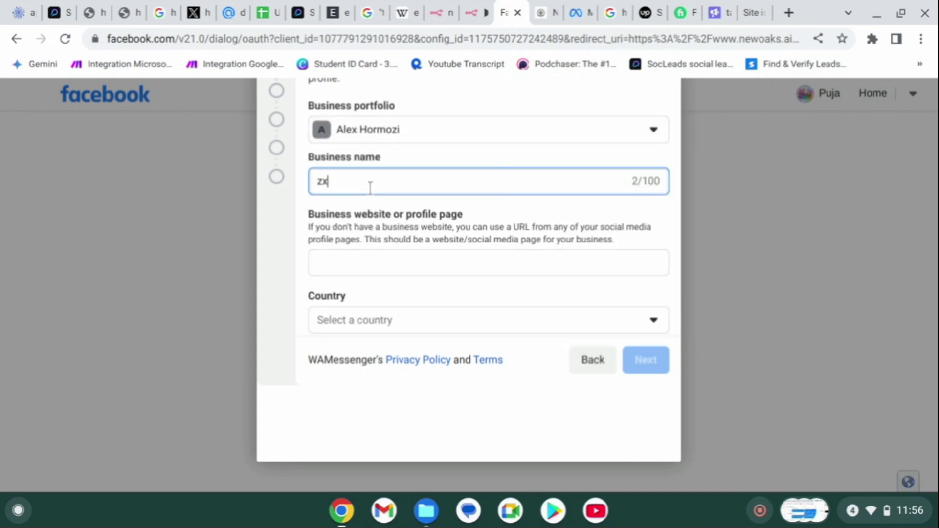
- Try ZX as the business website or profile page, and clear the entry
left_click(328, 263)
type("ZX")
left_click(342, 300)
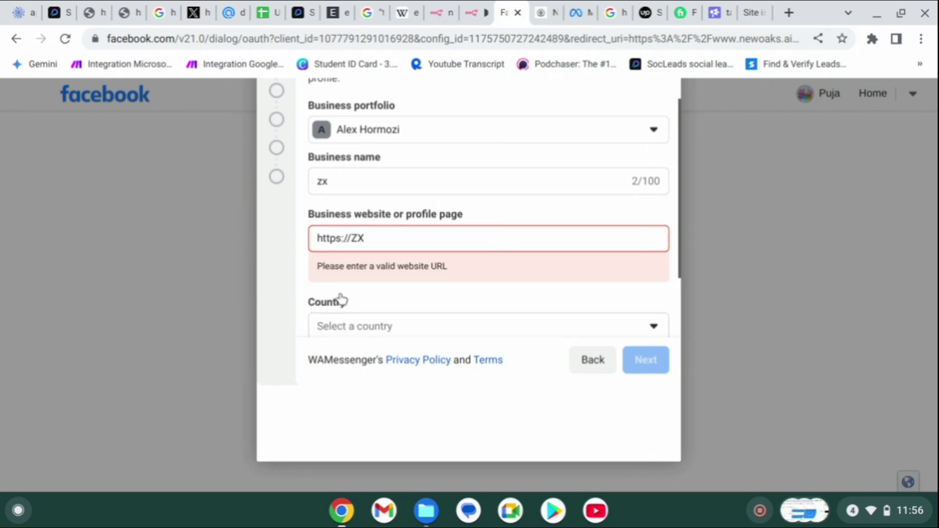
left_click(363, 239)
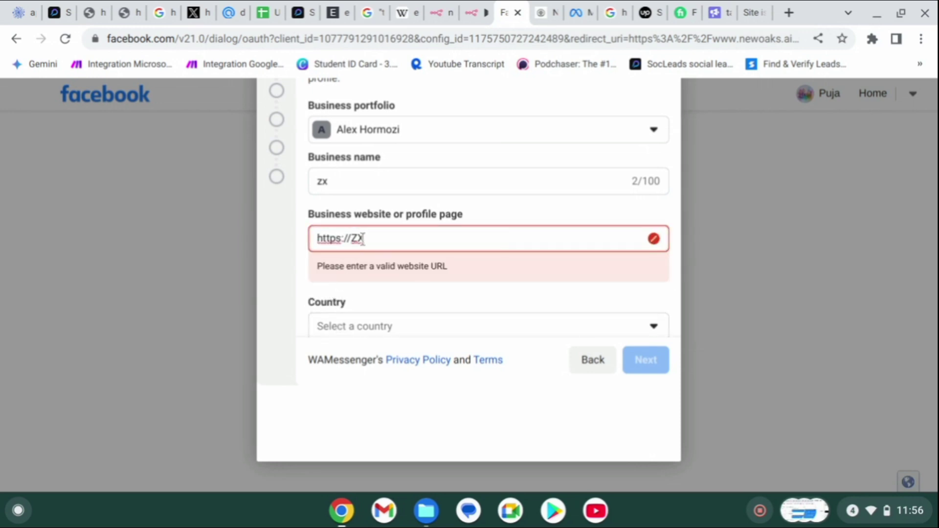
key("BackSpace")
key("BackSpace")
key("BackSpace")
key("BackSpace")
key("BackSpace")
key("BackSpace")
key("BackSpace")
key("BackSpace")
key("BackSpace")
key("BackSpace")
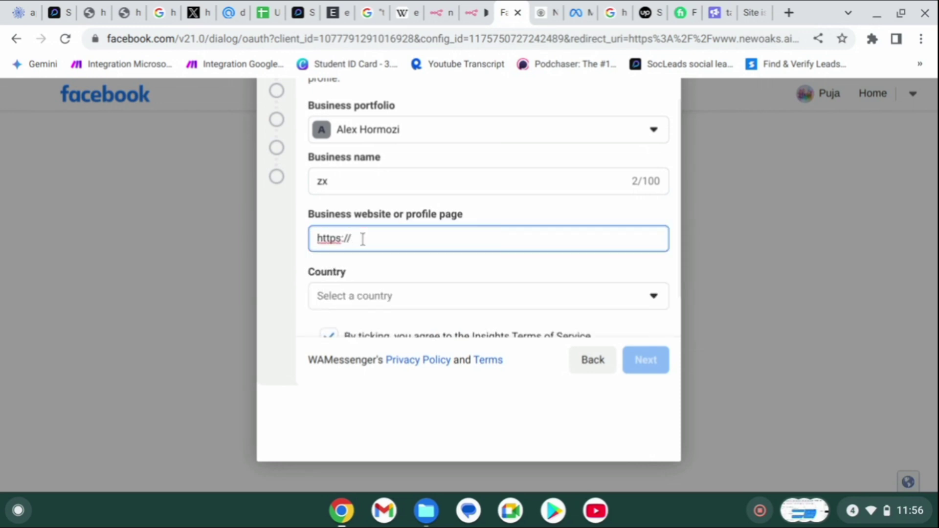
- Try http.fds.co as the business website or profile page
type("https:")
key("BackSpace")
key("BackSpace")
key("BackSpace")
key("BackSpace")
key("BackSpace")
key("BackSpace")
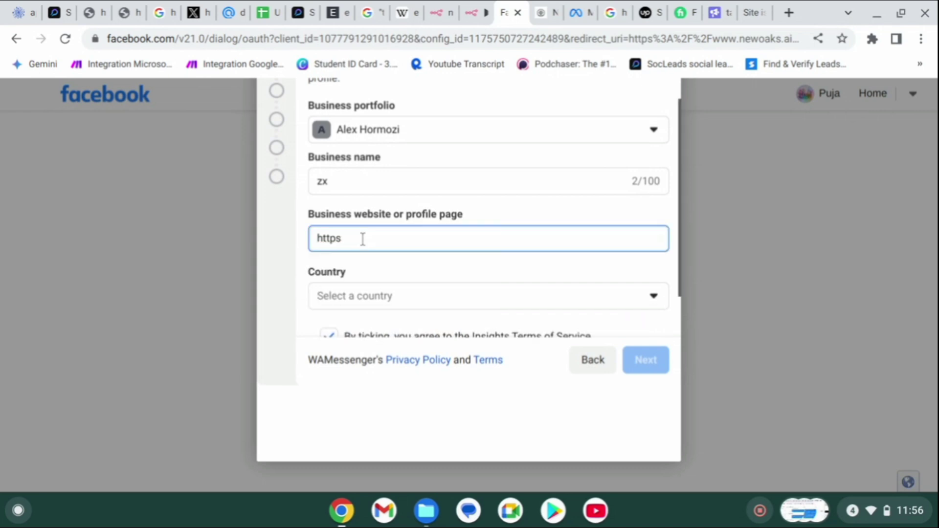
type("htt")
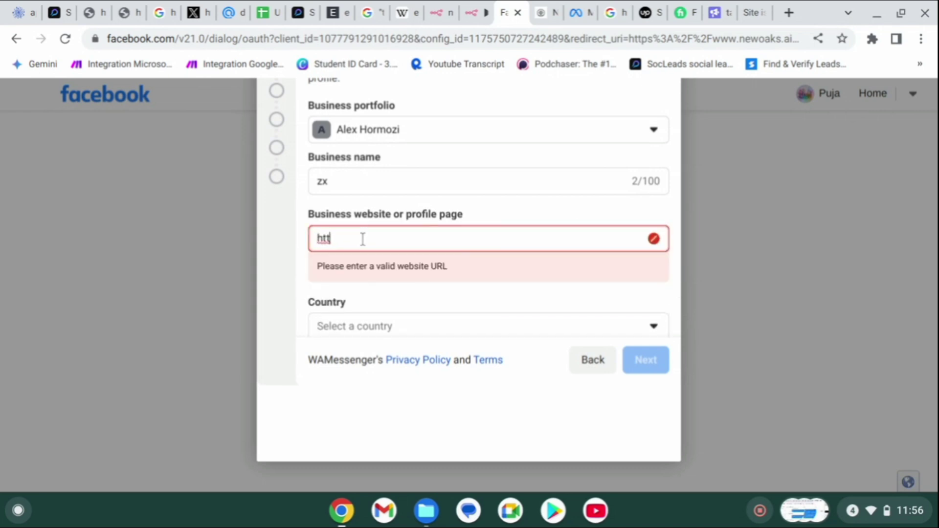
type("ps")
key("BackSpace")
type(".")
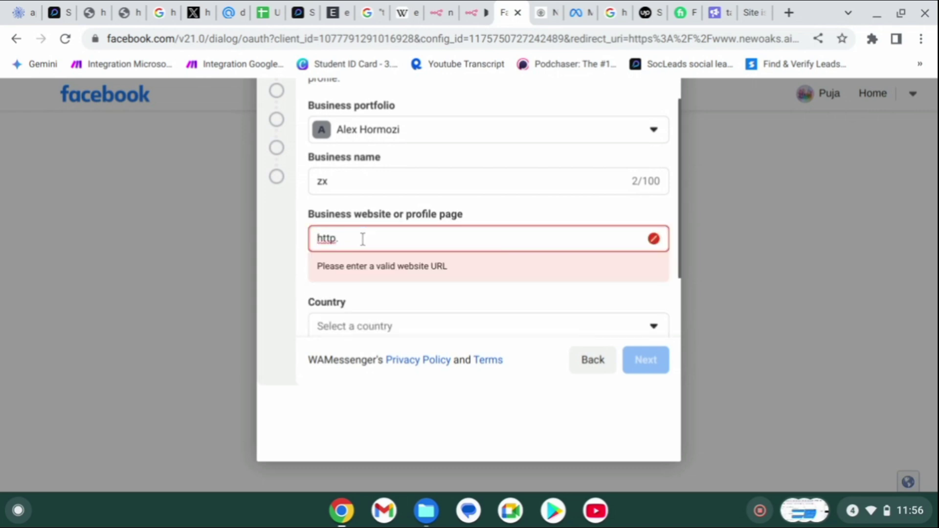
type("f")
type("ddd")
key("BackSpace")
key("BackSpace")
type(".id")
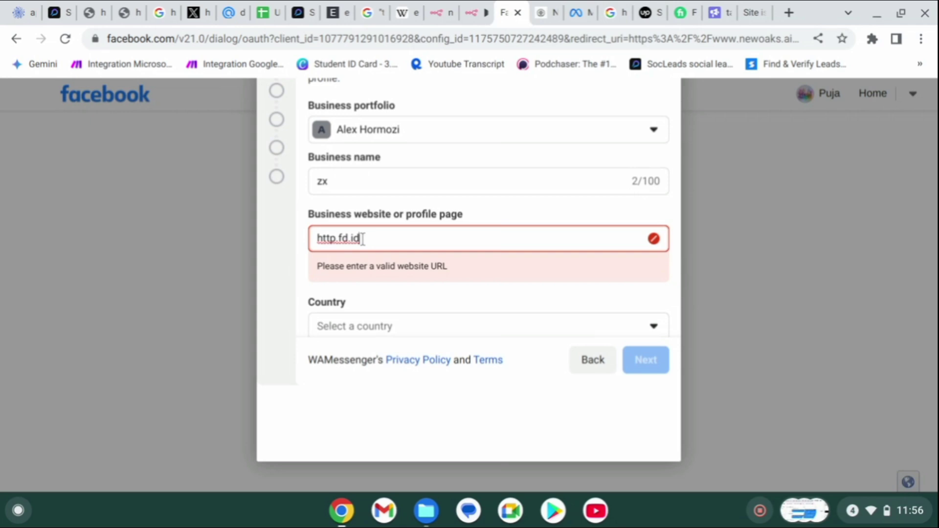
key("BackSpace")
key("BackSpace")
key("BackSpace")
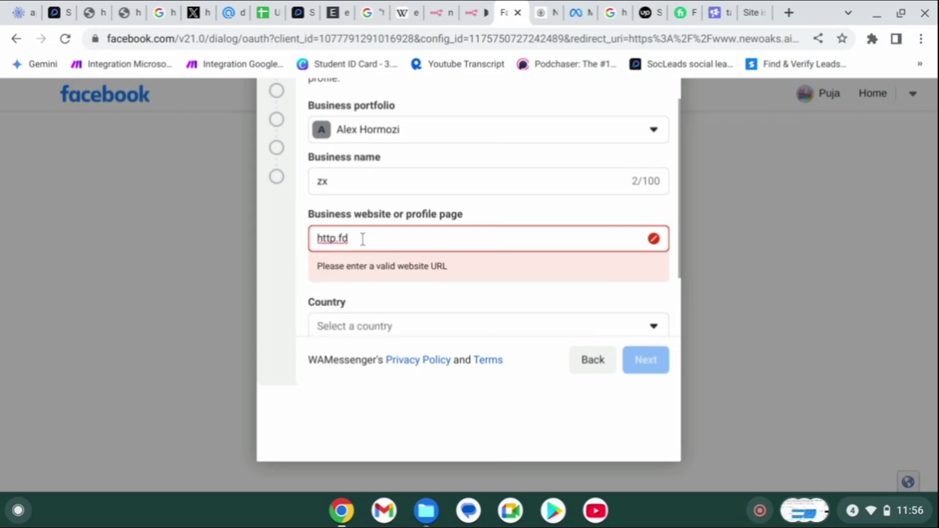
type("s")
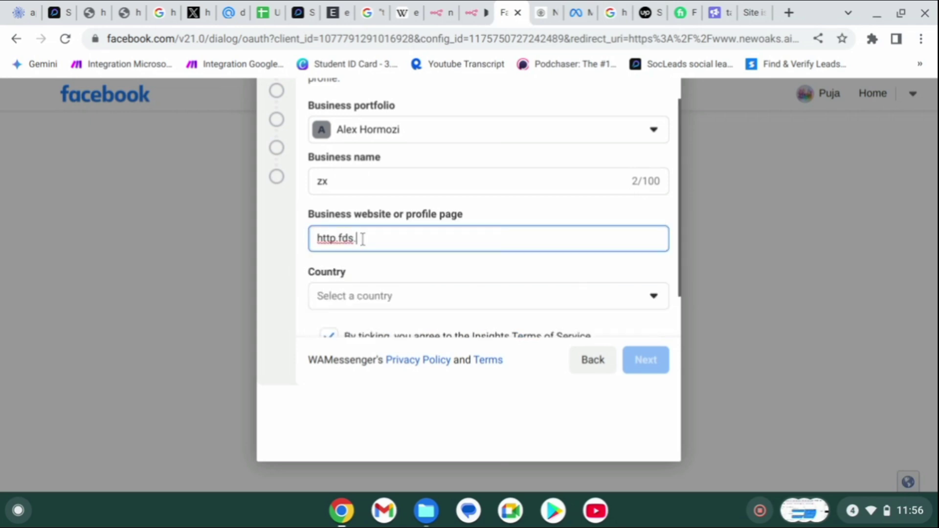
type(" com")
key("BackSpace")
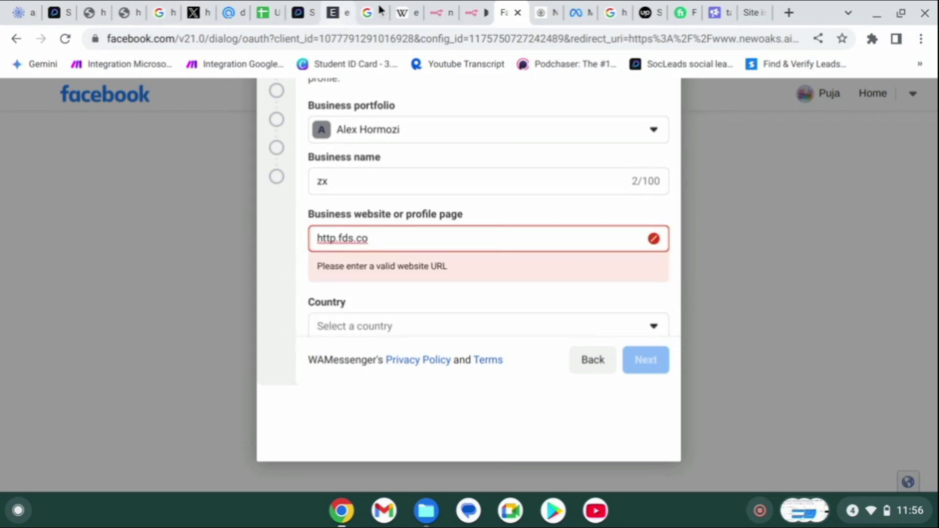
left_click(453, 9)
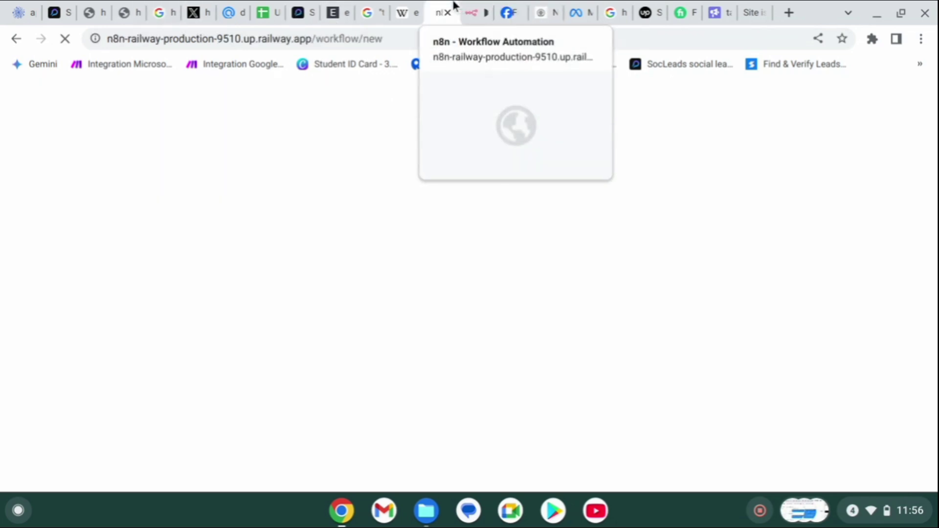
left_click(387, 39)
key("ctrl+c")
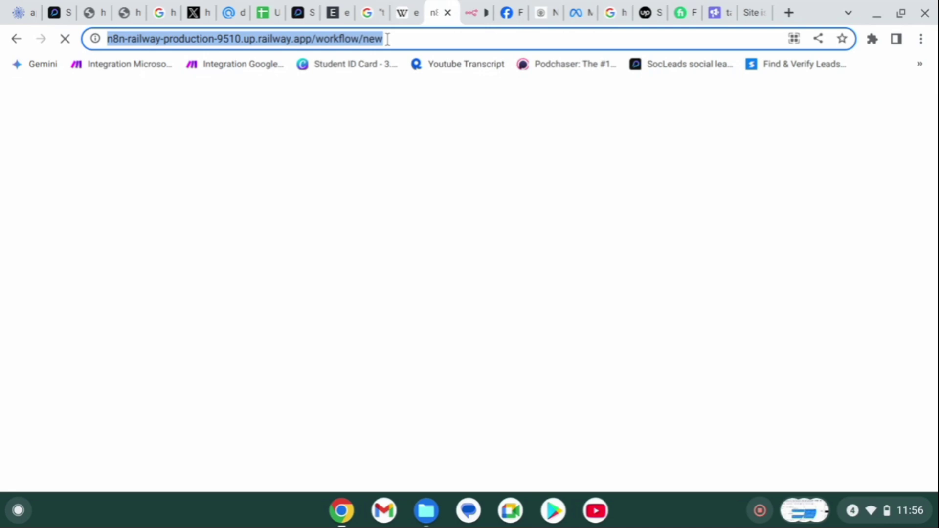
left_click(540, 12)
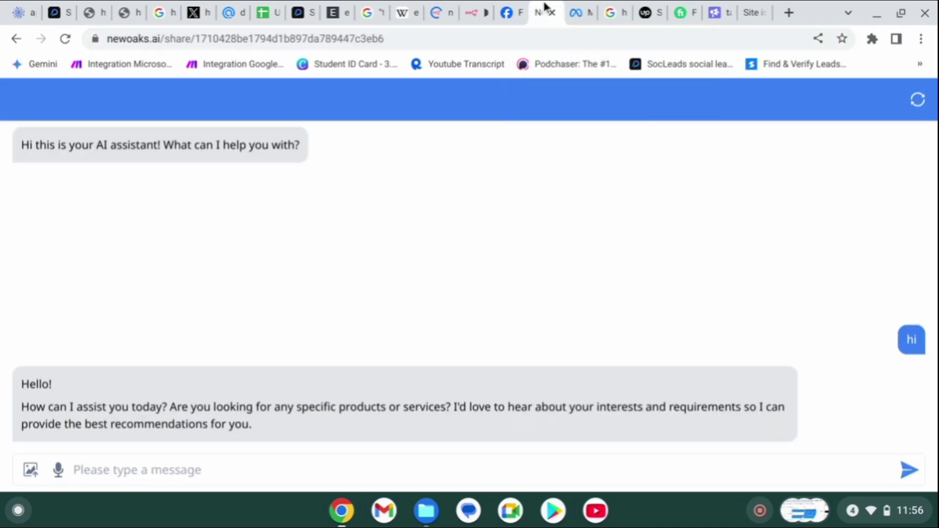
left_click(579, 12)
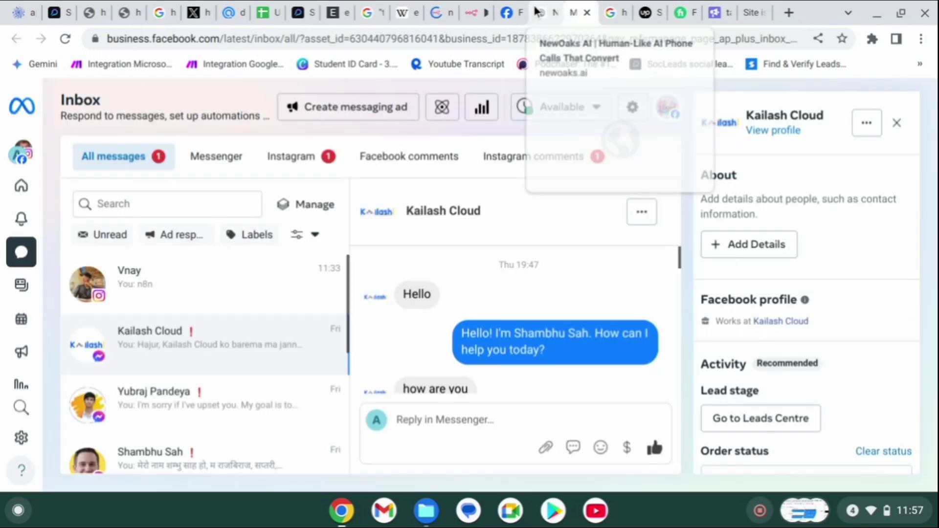
left_click(511, 13)
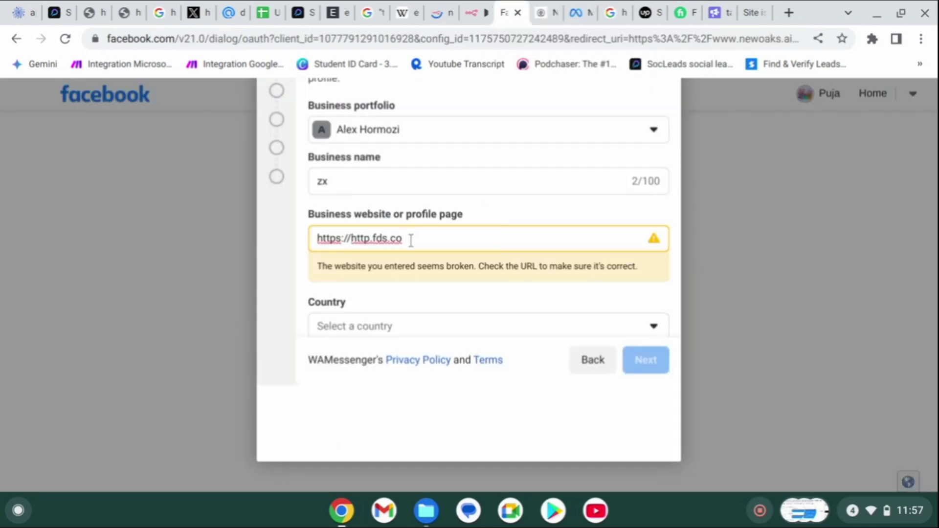
key("ctrl+a")
key("ctrl+v")
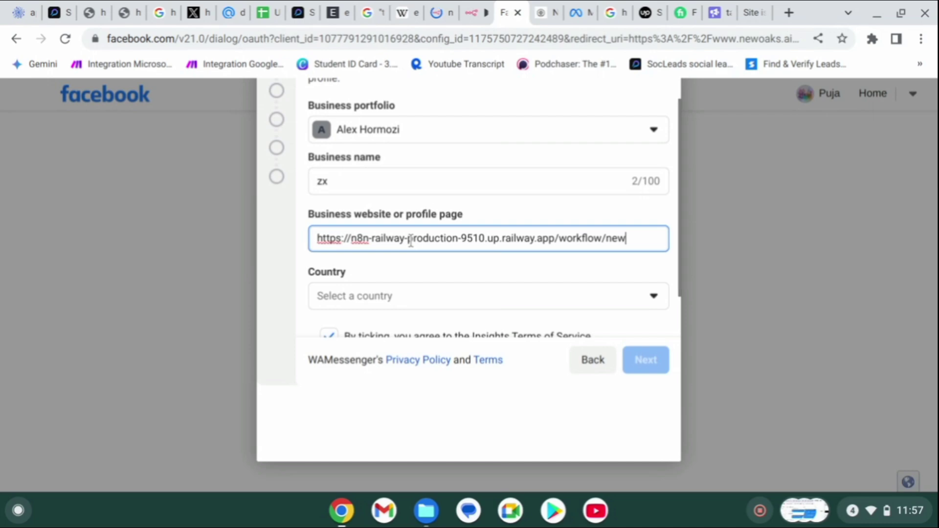
- Set the business country to Turkey
left_click(410, 307)
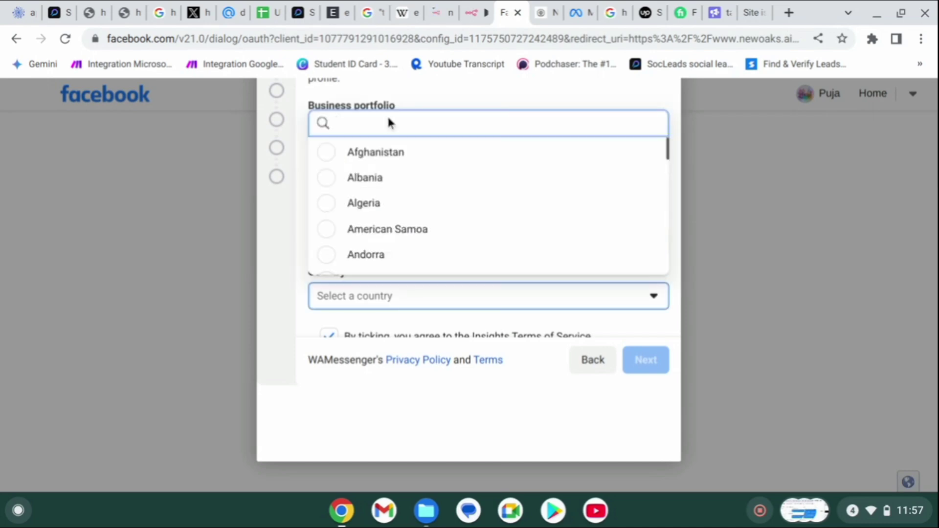
scroll(391, 189, "down", 10)
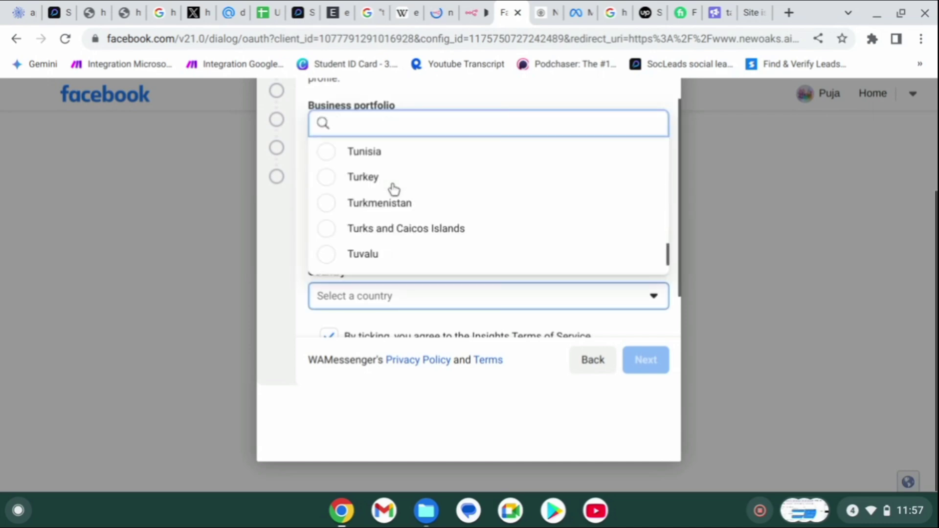
left_click(384, 182)
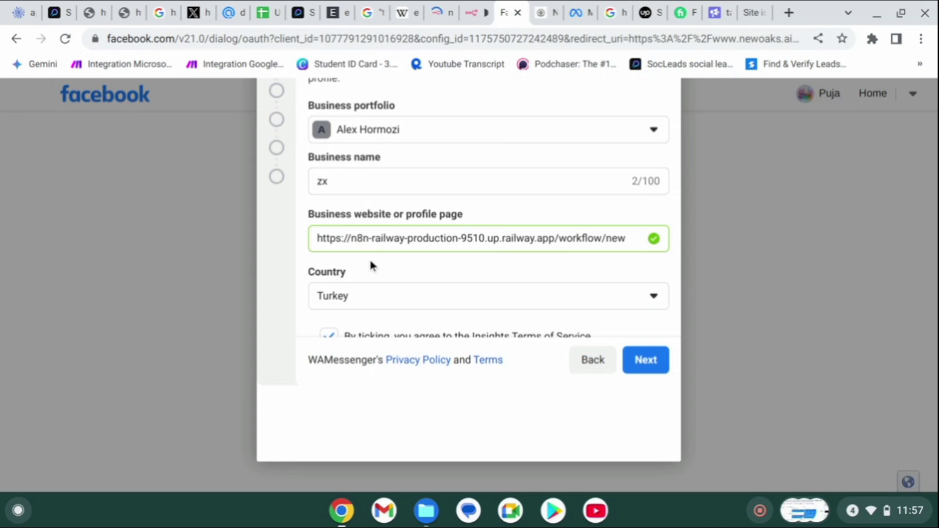
- Set the business country to Nepal and submit the business information
scroll(368, 256, "down", 1)
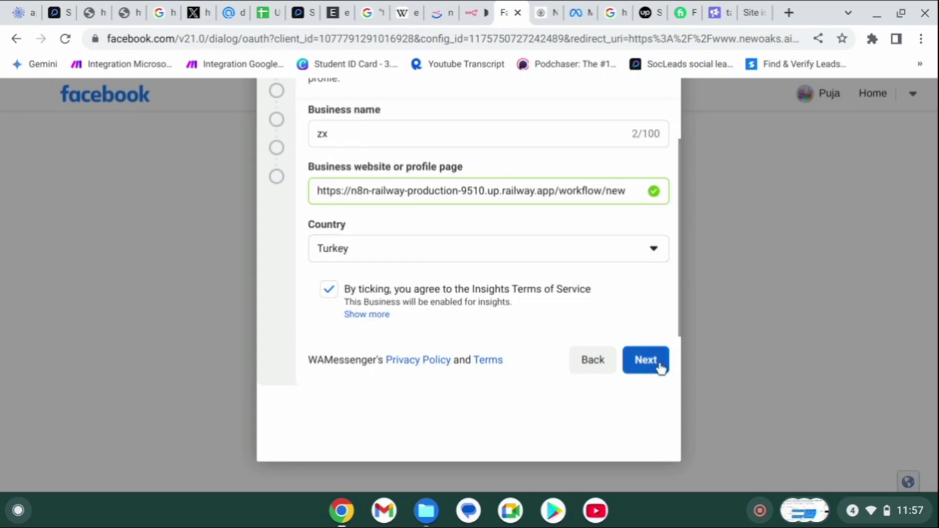
left_click(635, 252)
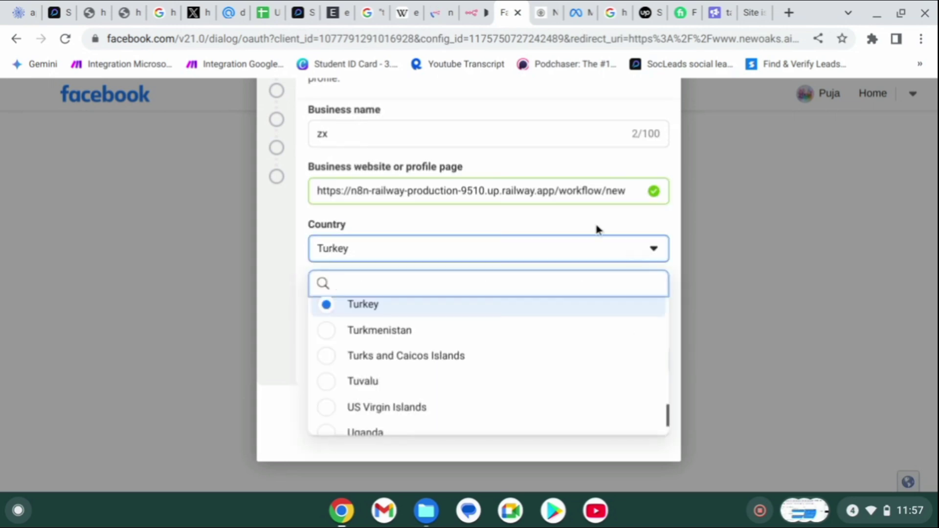
type("ne")
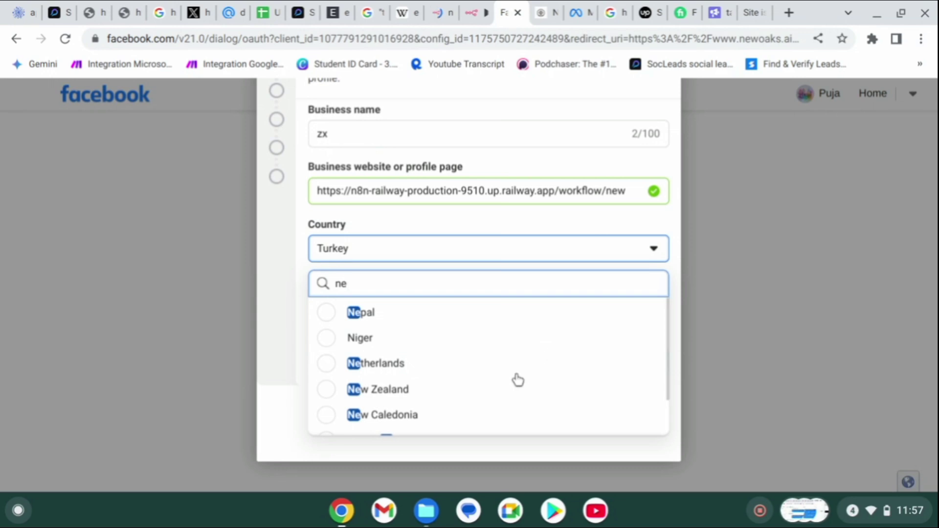
left_click(444, 312)
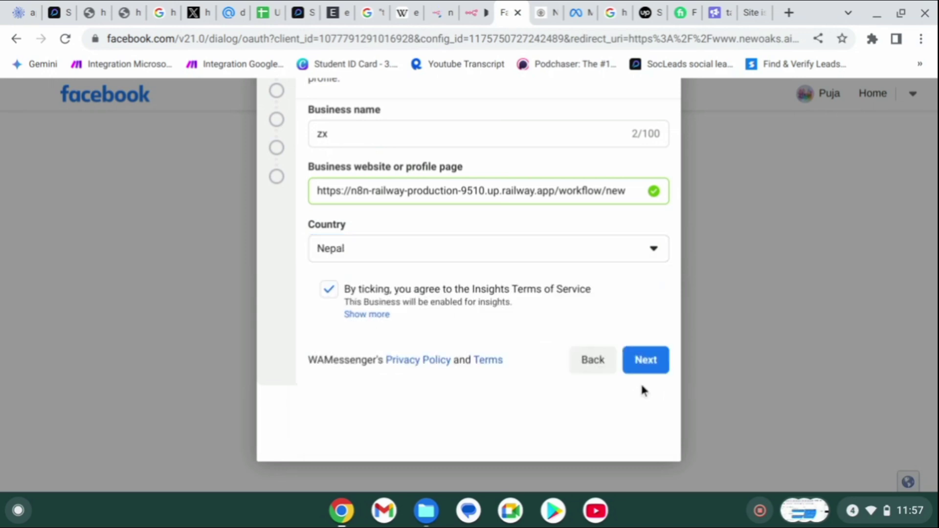
left_click(644, 360)
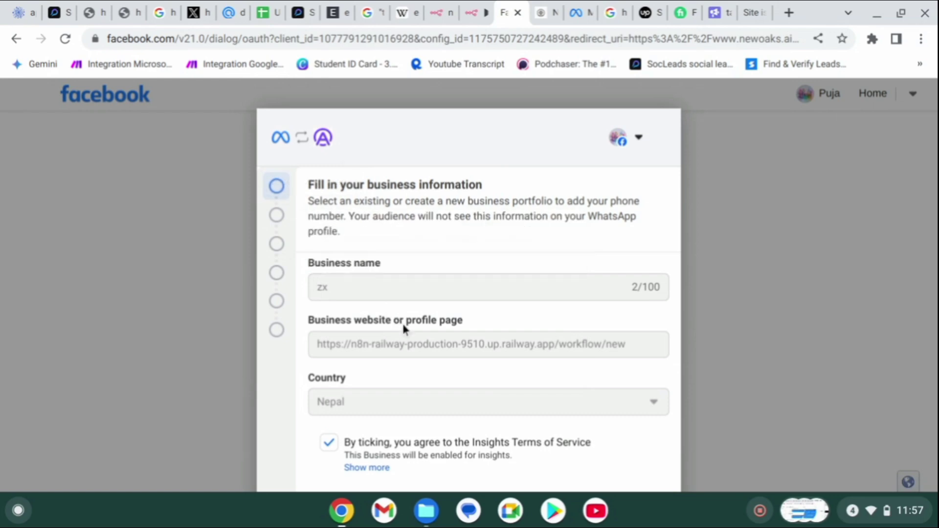
- Keep the options to create a WhatsApp Business account and a new business profile, and continue to the profile details
scroll(482, 420, "down", 3)
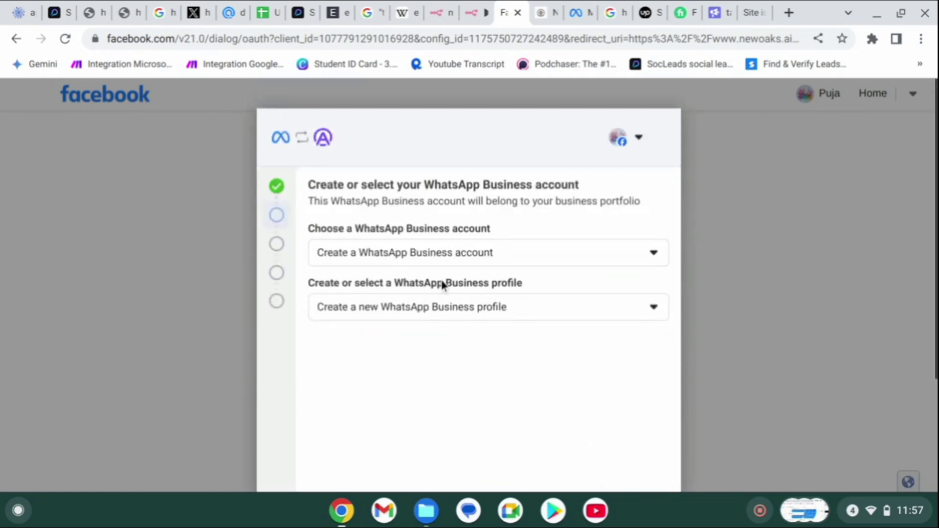
scroll(459, 309, "down", 1)
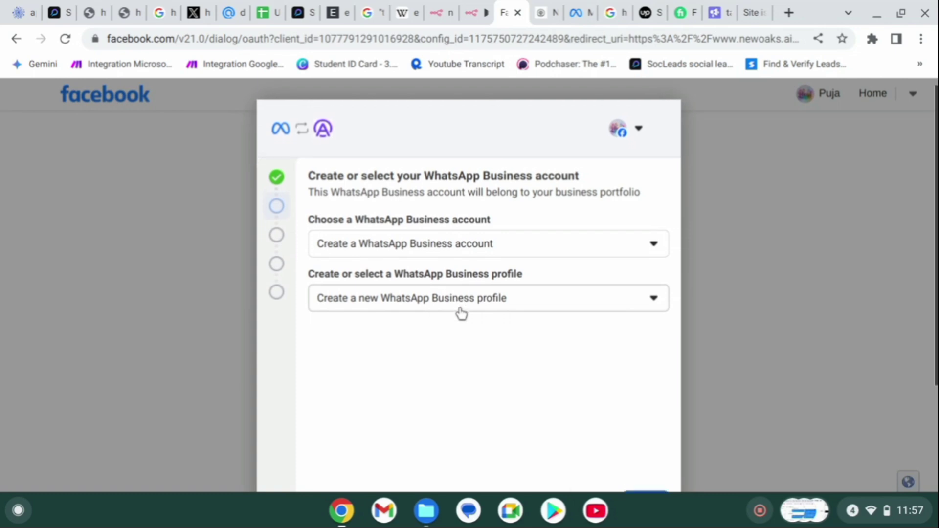
scroll(601, 411, "down", 3)
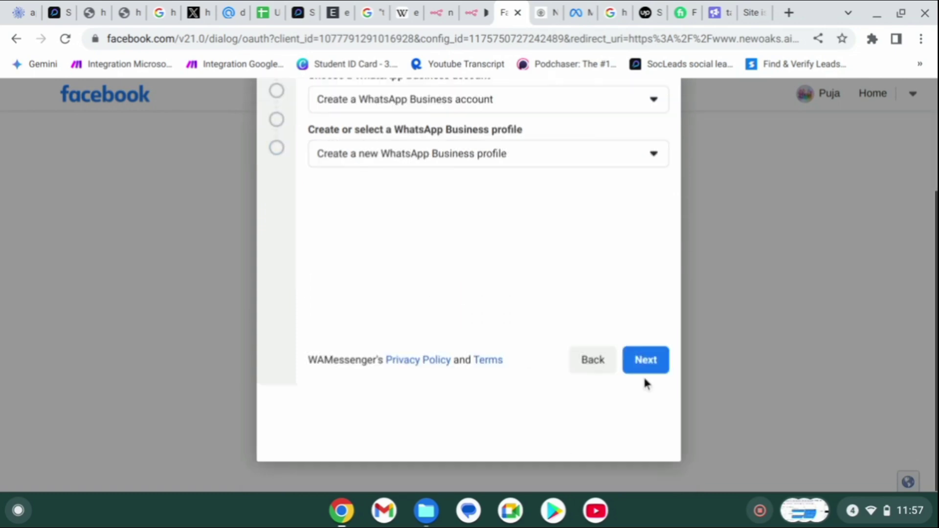
left_click(641, 360)
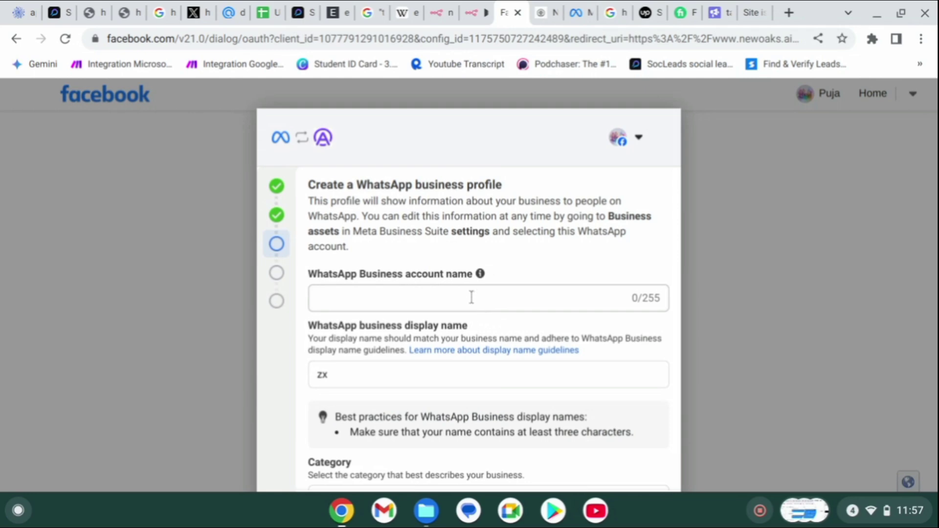
- Name the WhatsApp Business account sa, set the category to Beauty, spa and salon, and submit the business profile
left_click(439, 298)
type("sa")
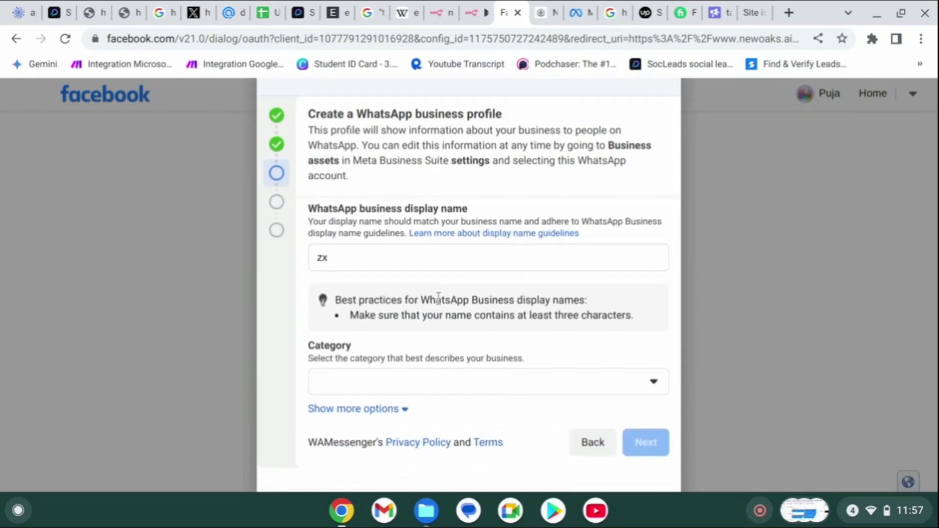
scroll(438, 299, "down", 2)
left_click(457, 305)
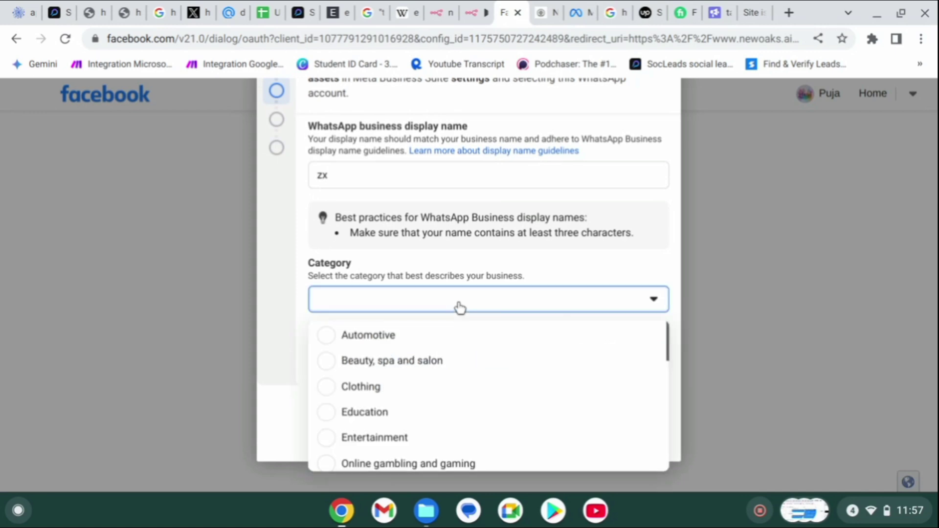
left_click(430, 358)
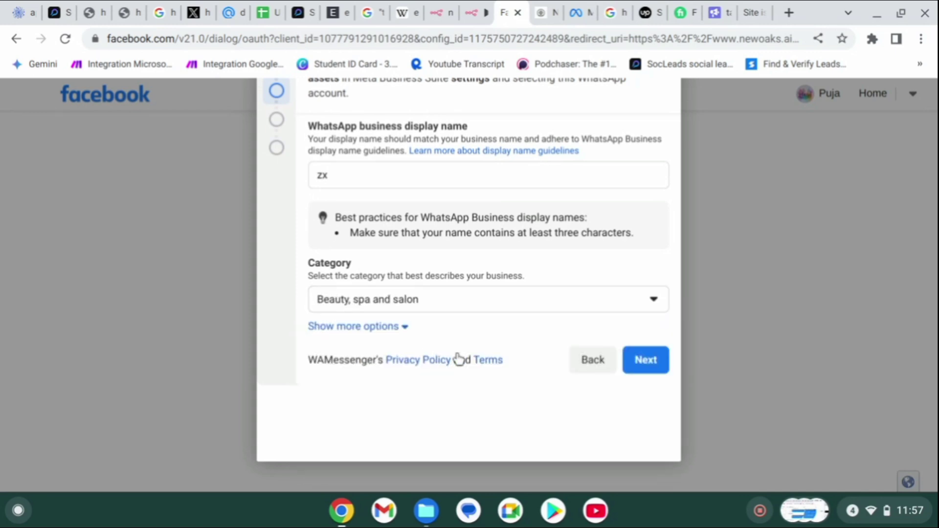
left_click(636, 361)
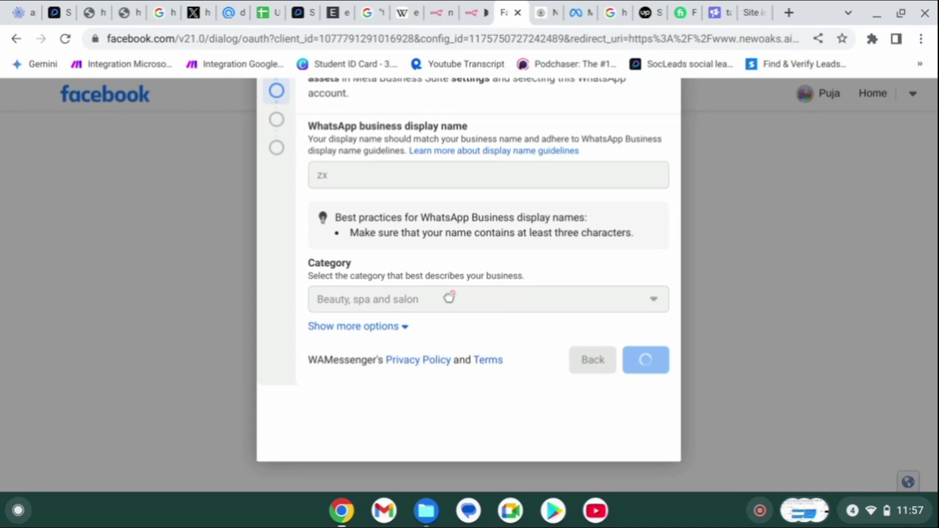
scroll(449, 297, "up", 1)
scroll(449, 297, "up", 3)
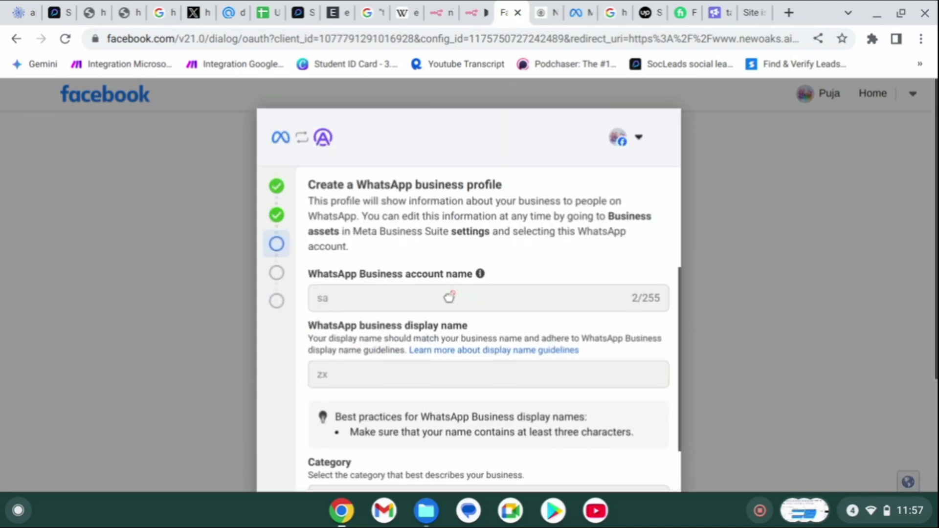
scroll(449, 297, "down", 3)
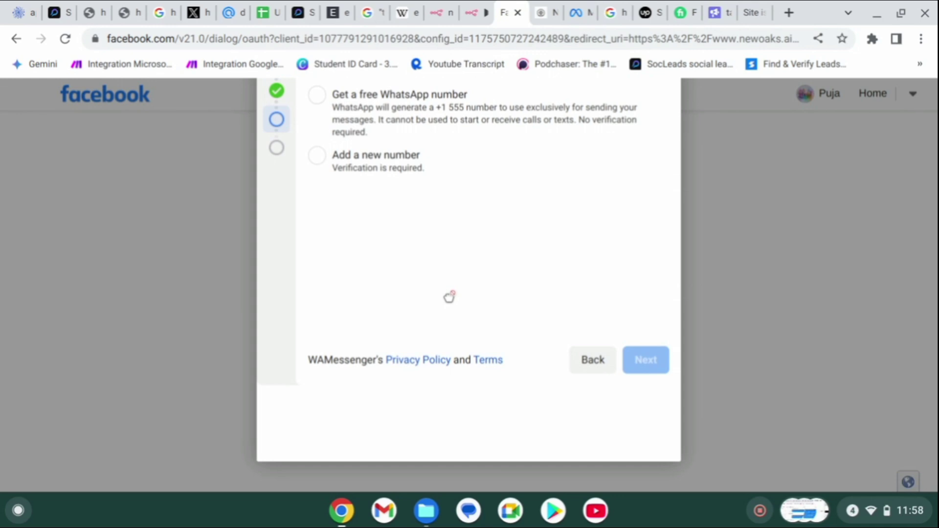
scroll(449, 297, "up", 3)
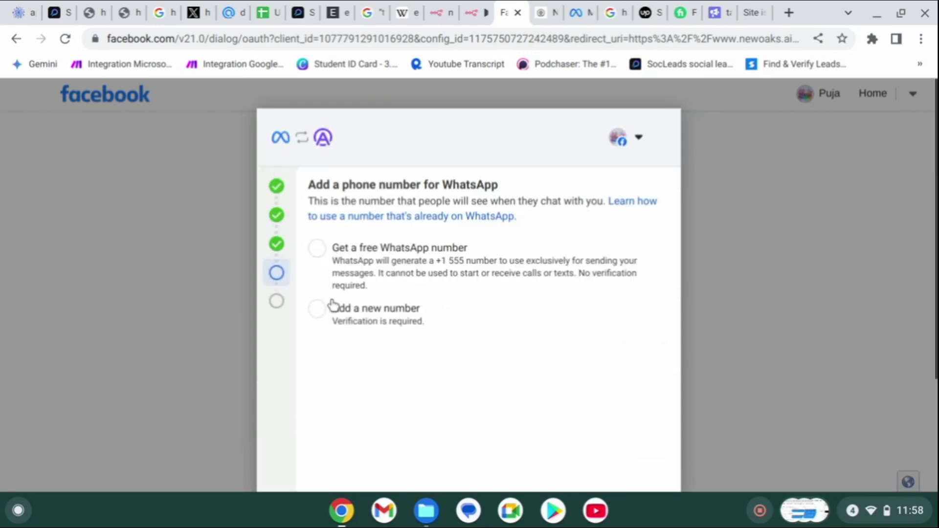
left_click(318, 309)
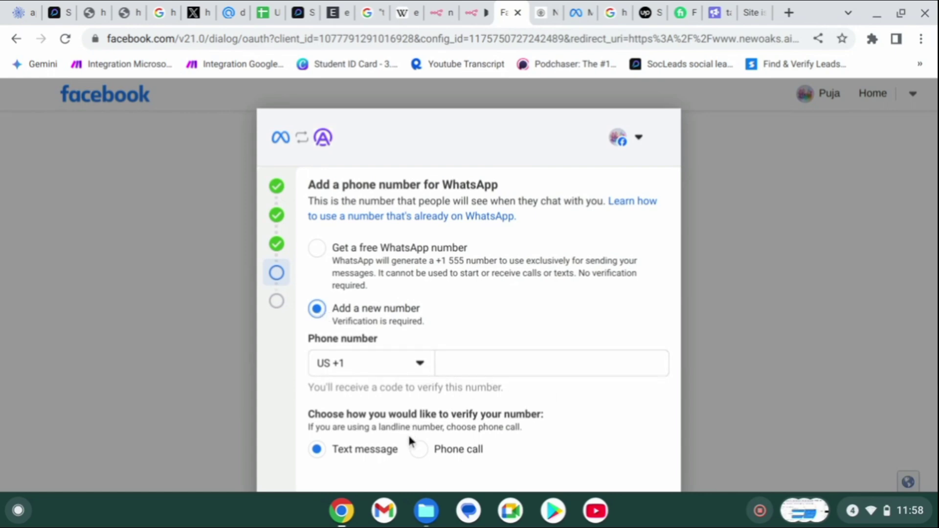
scroll(410, 437, "down", 3)
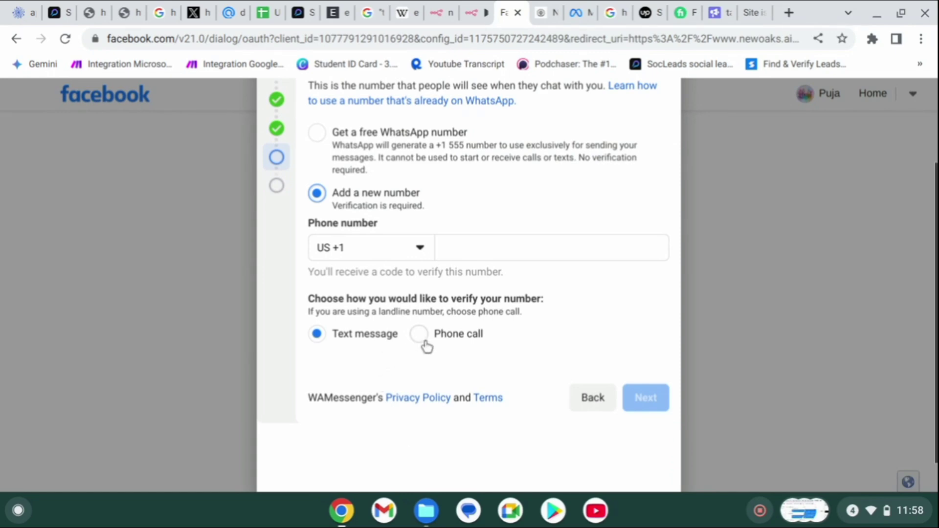
scroll(418, 336, "up", 2)
scroll(419, 337, "up", 1)
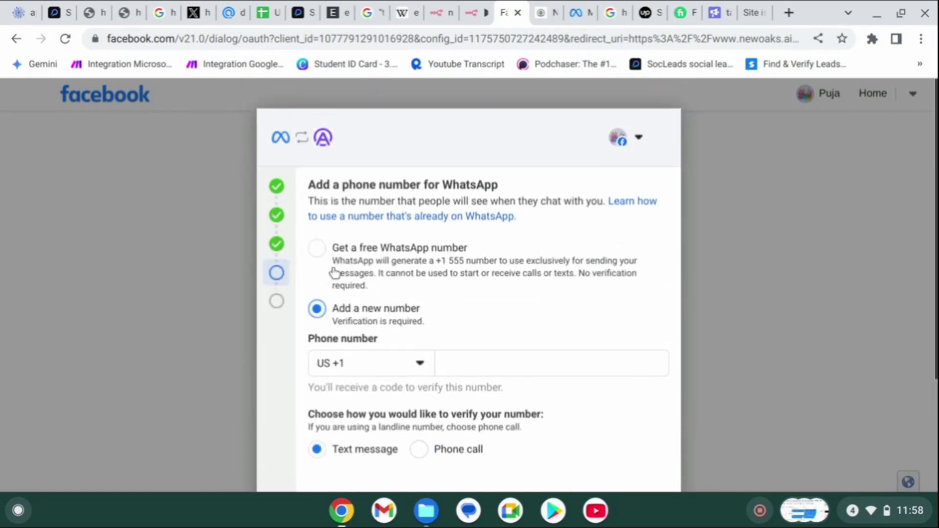
- Choose to get a free WhatsApp number and continue to the account connection permissions
left_click(317, 248)
scroll(419, 261, "down", 2)
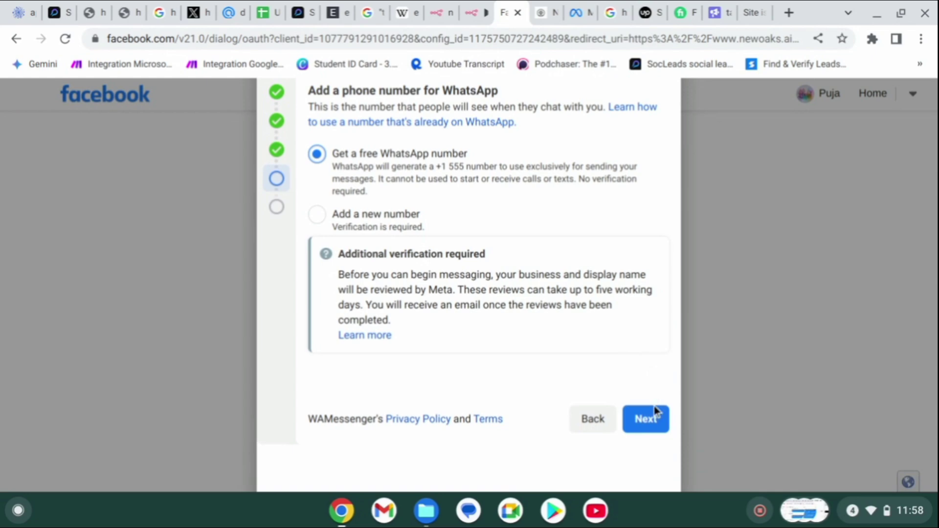
left_click(658, 421)
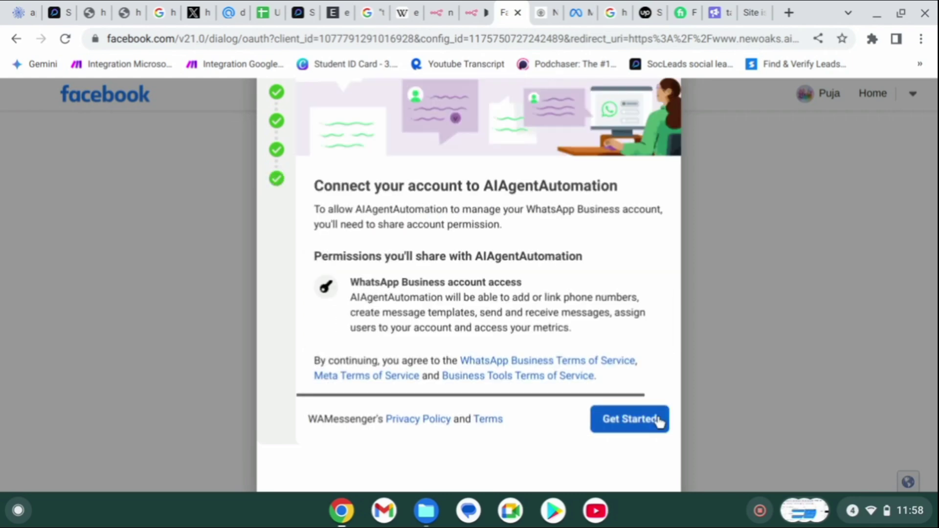
scroll(606, 357, "down", 2)
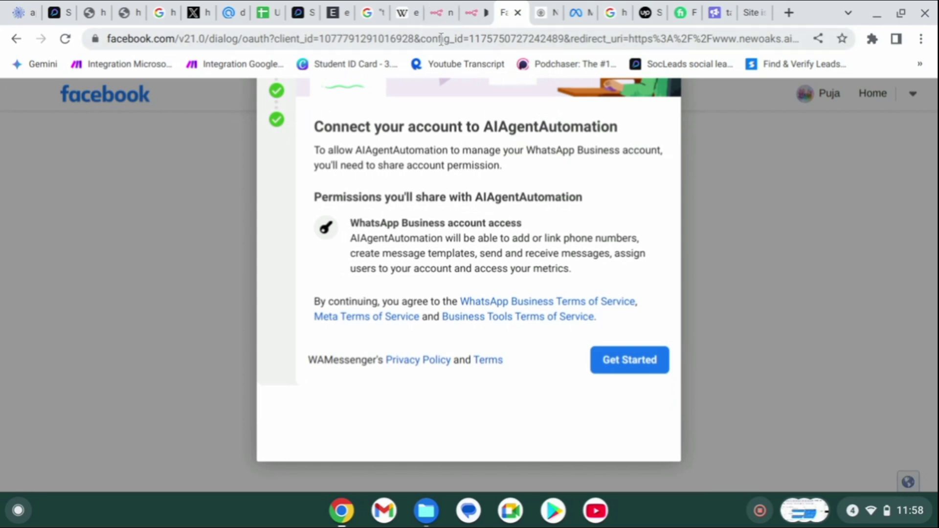
mouse_move(536, 15)
scroll(557, 285, "up", 3)
scroll(685, 257, "down", 3)
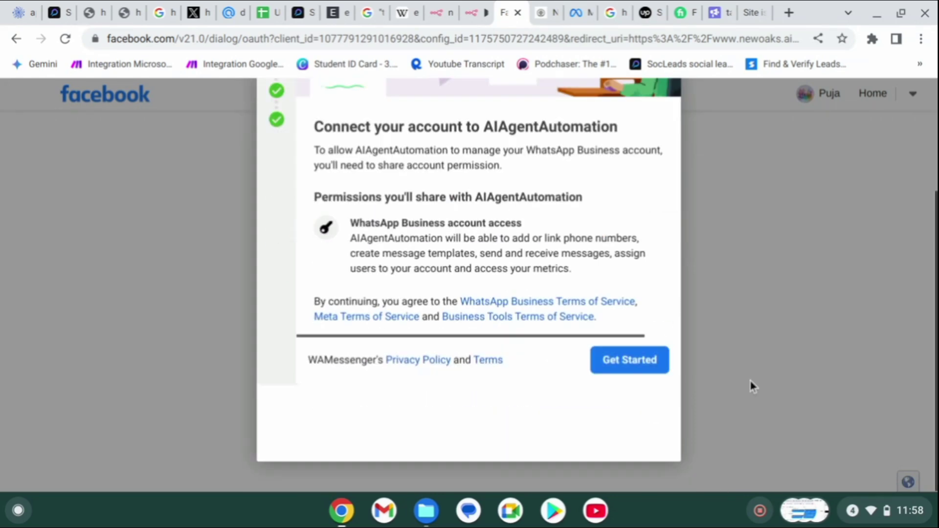